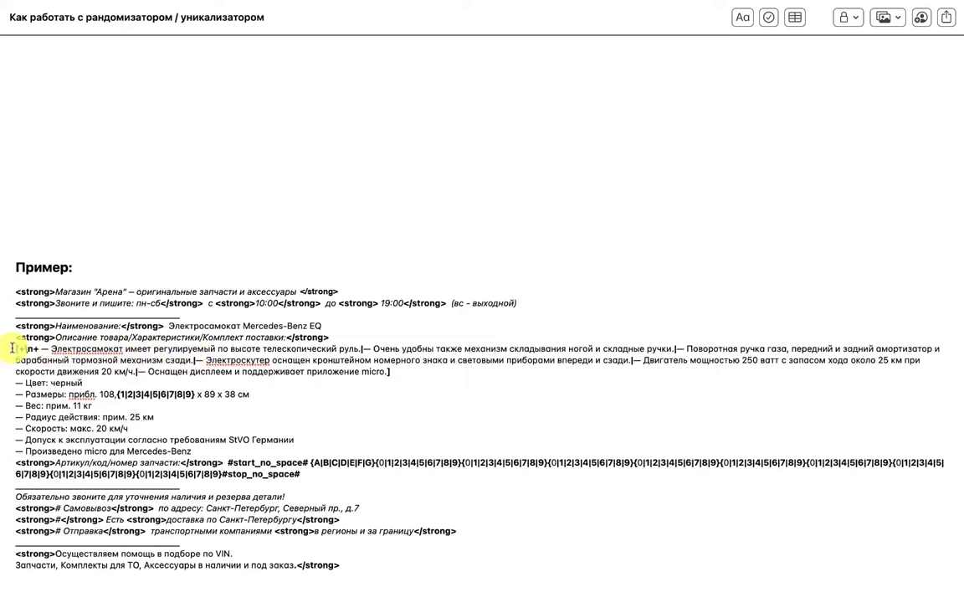
Step: Examine the shuffle, choice and part-number constructs in the note's example and compare them with the part number in the published Avito listing
left_click_drag(12, 348, 394, 368)
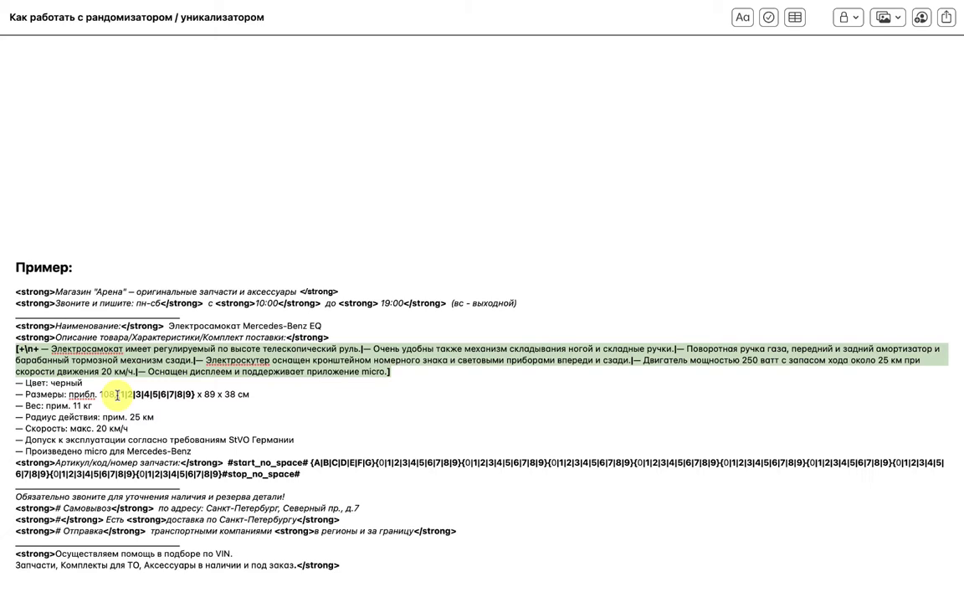
left_click_drag(117, 396, 196, 399)
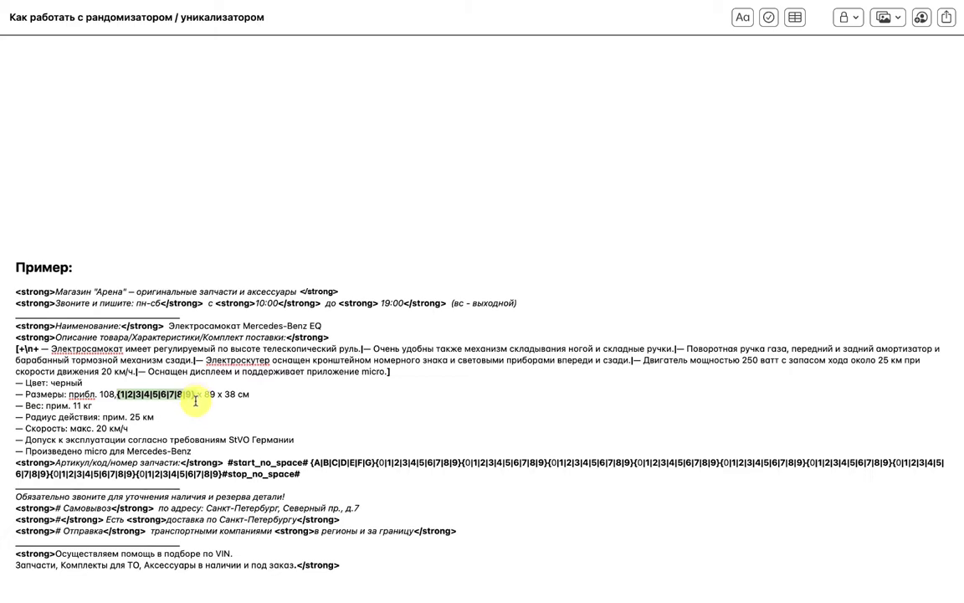
left_click_drag(181, 462, 298, 477)
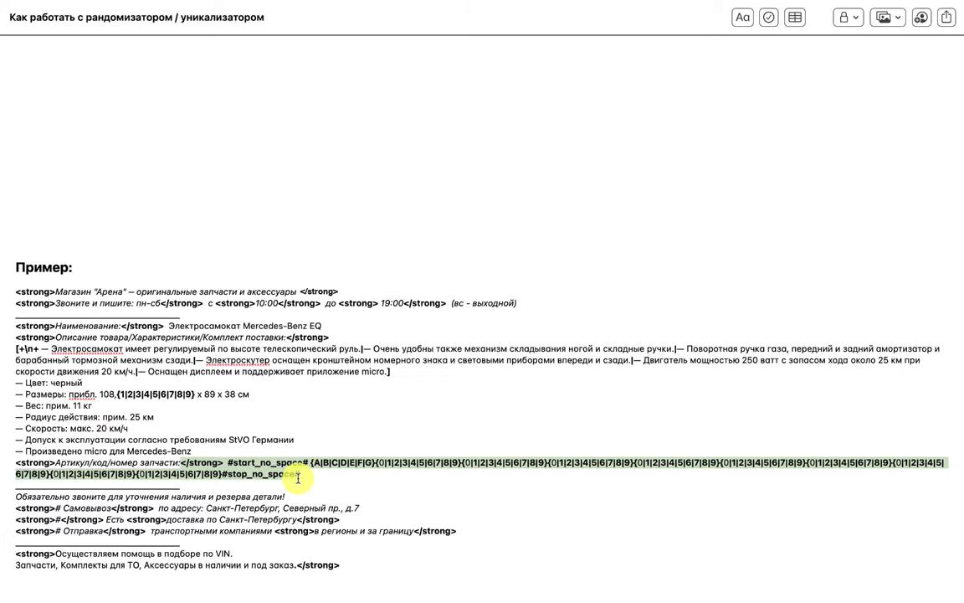
left_click(188, 464)
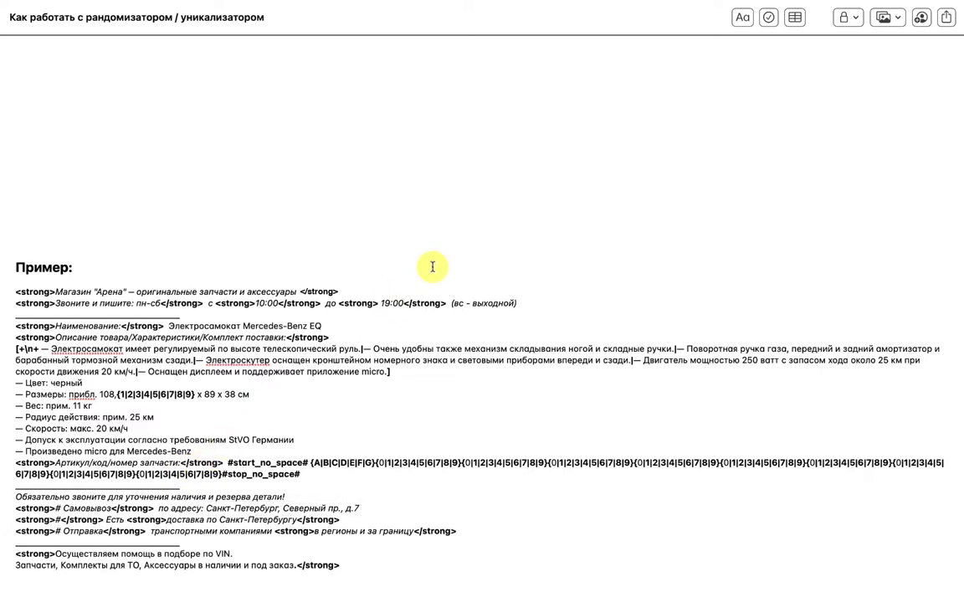
key("ctrl+Right")
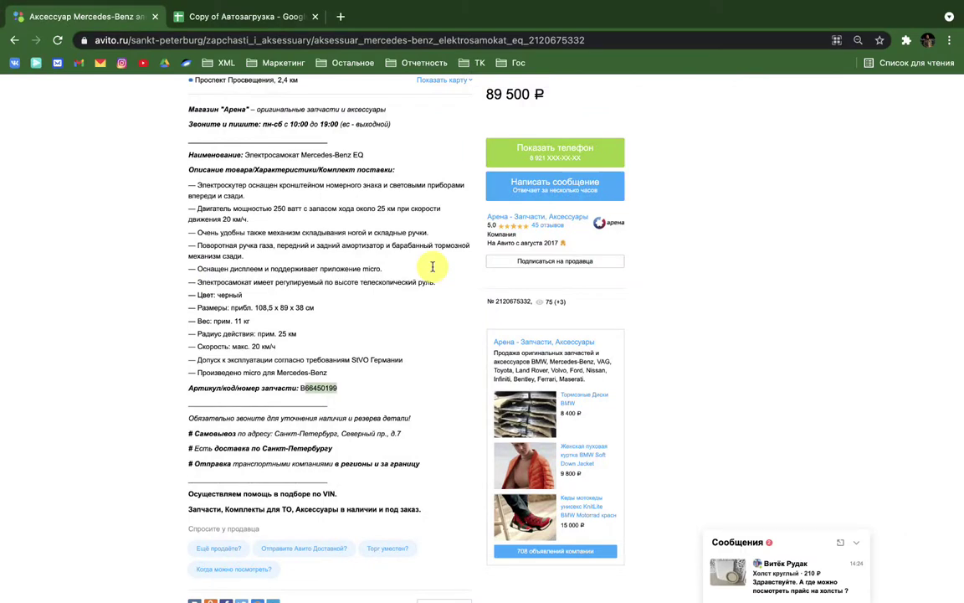
triple_click(317, 386)
double_click(318, 388)
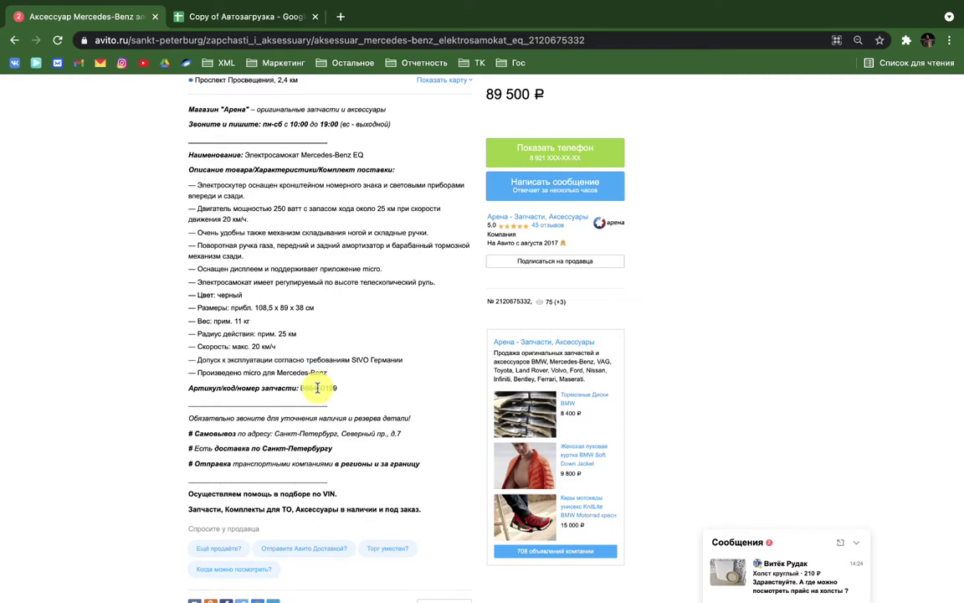
key("ctrl+Right")
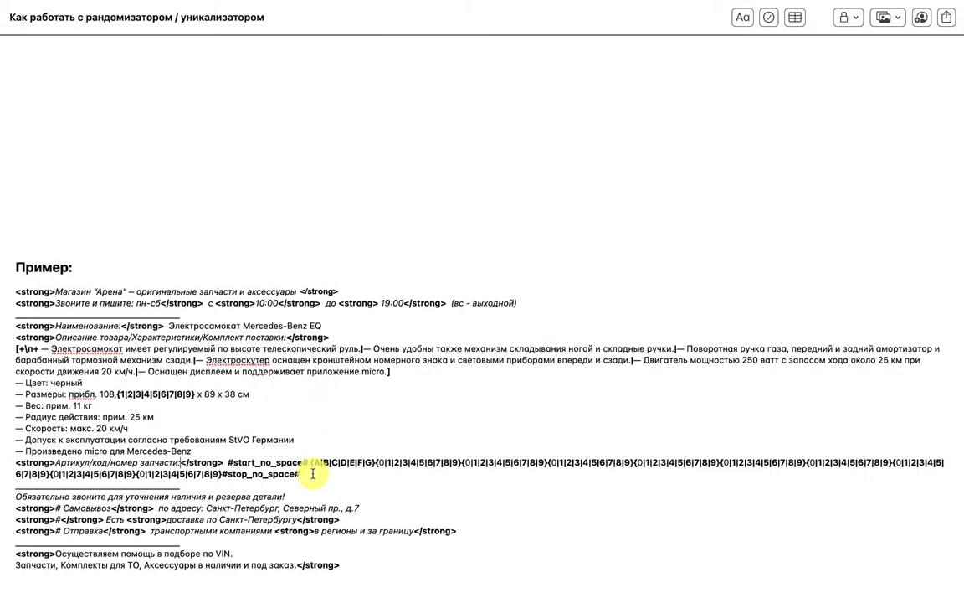
key("ctrl+Left")
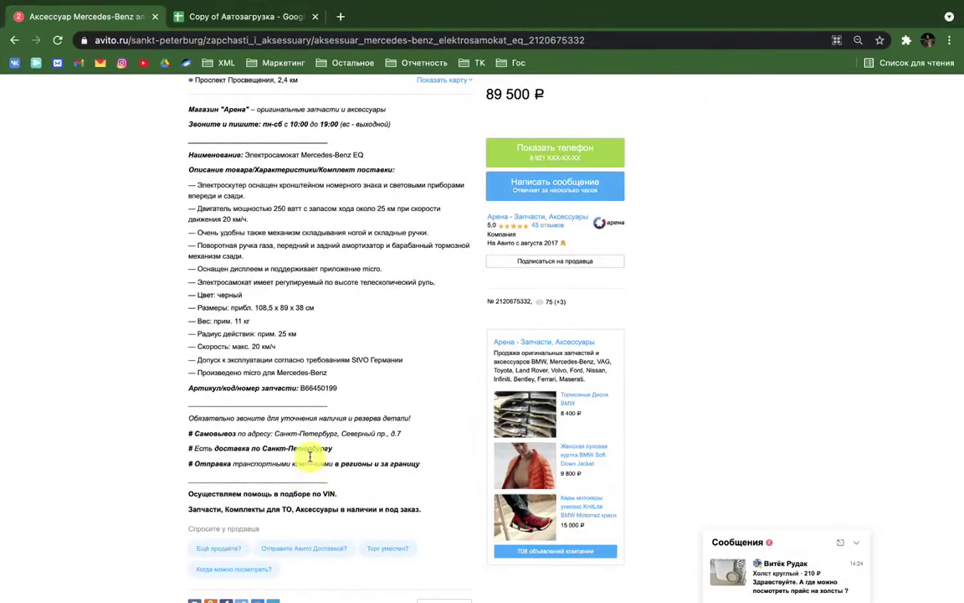
left_click_drag(299, 389, 337, 390)
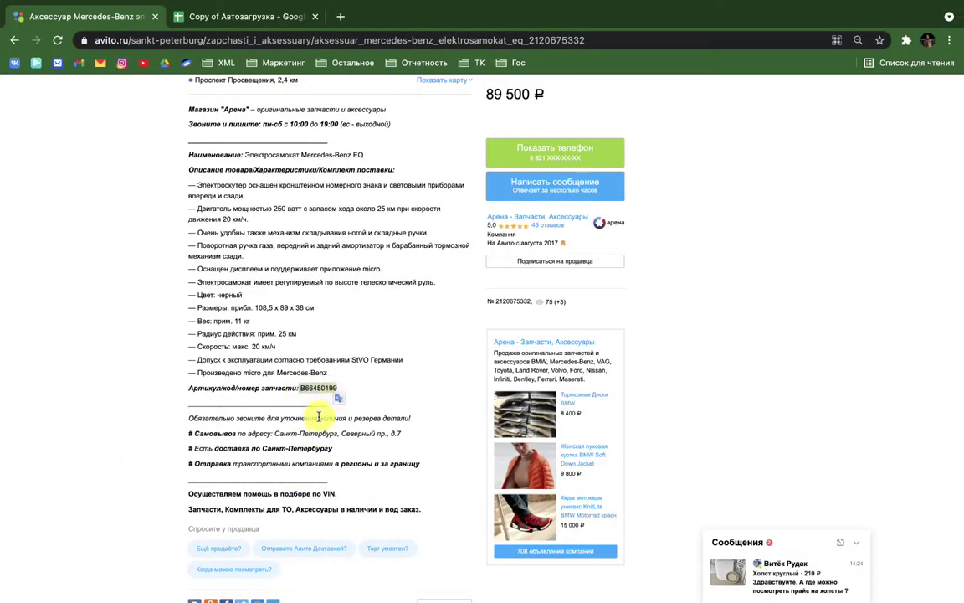
Step: Switch to the Copy of Автозагрузка spreadsheet and expand the hidden randomizer columns for title, description and price
key("ctrl+Right")
key("ctrl+Right")
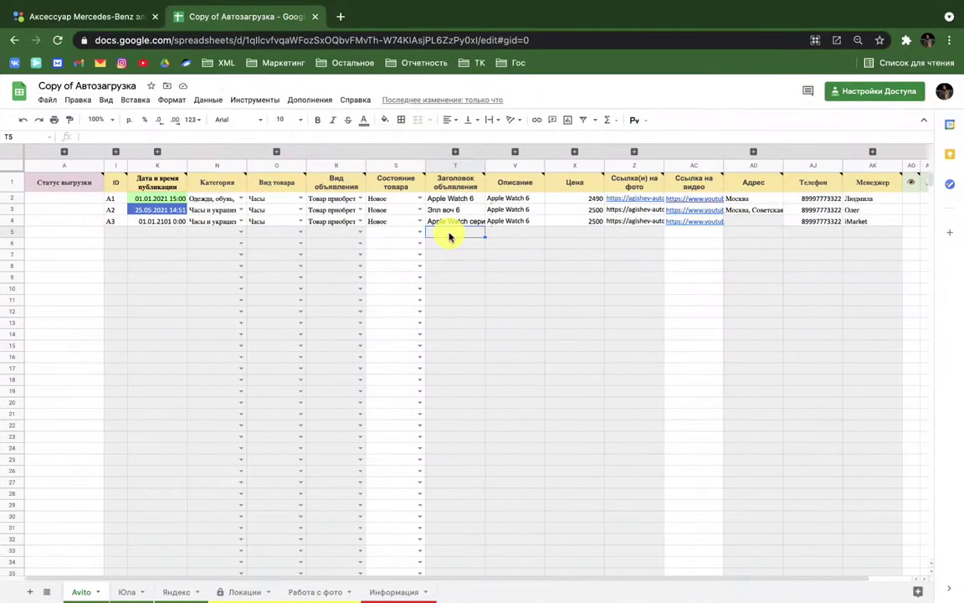
left_click(457, 153)
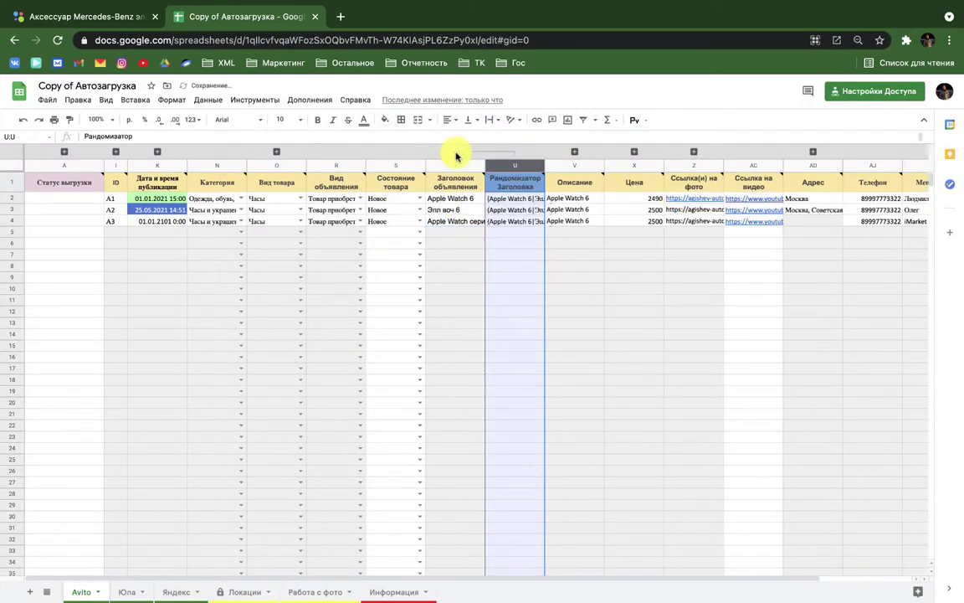
left_click(575, 153)
left_click(695, 151)
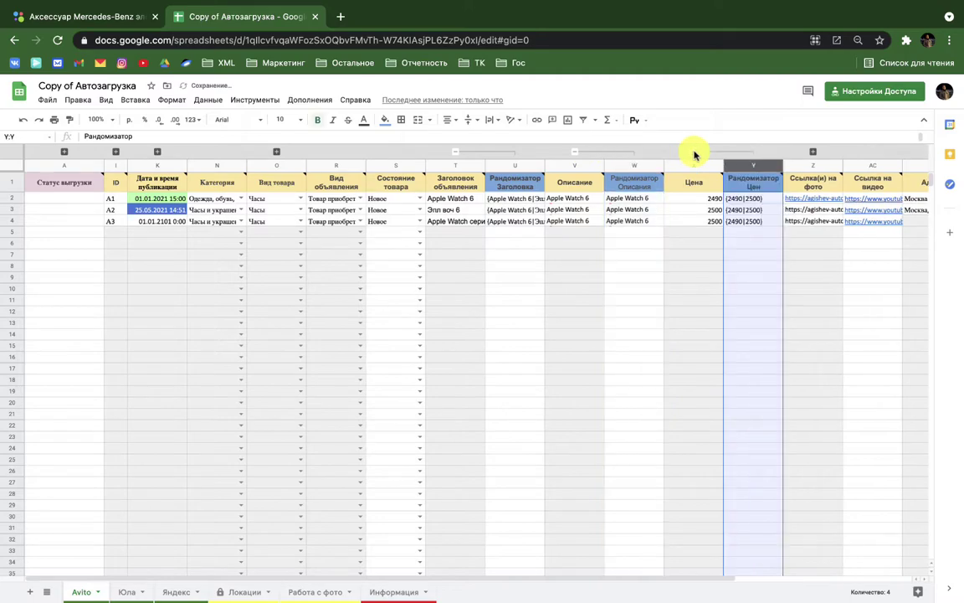
left_click(675, 338)
Step: Copy the full example template from the randomizer note into cell W5 of the Рандомизатор Описания column
key("ctrl+Left")
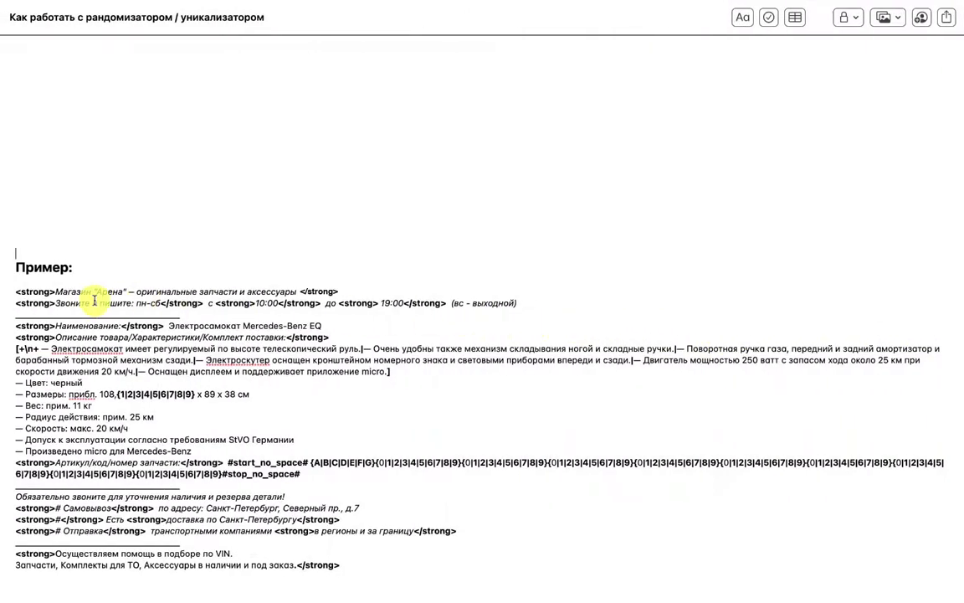
left_click_drag(17, 295, 347, 571)
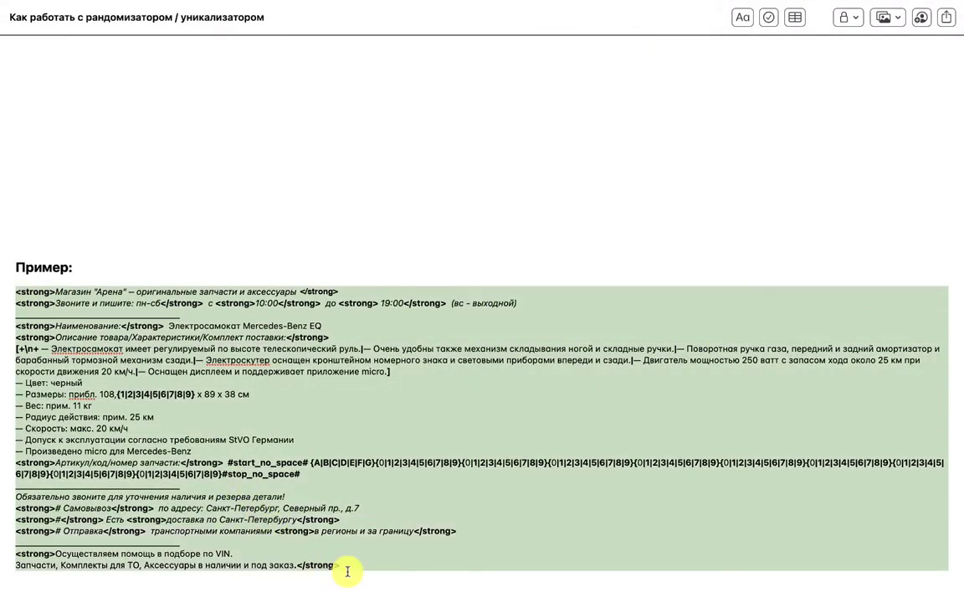
key("ctrl+Right")
double_click(565, 232)
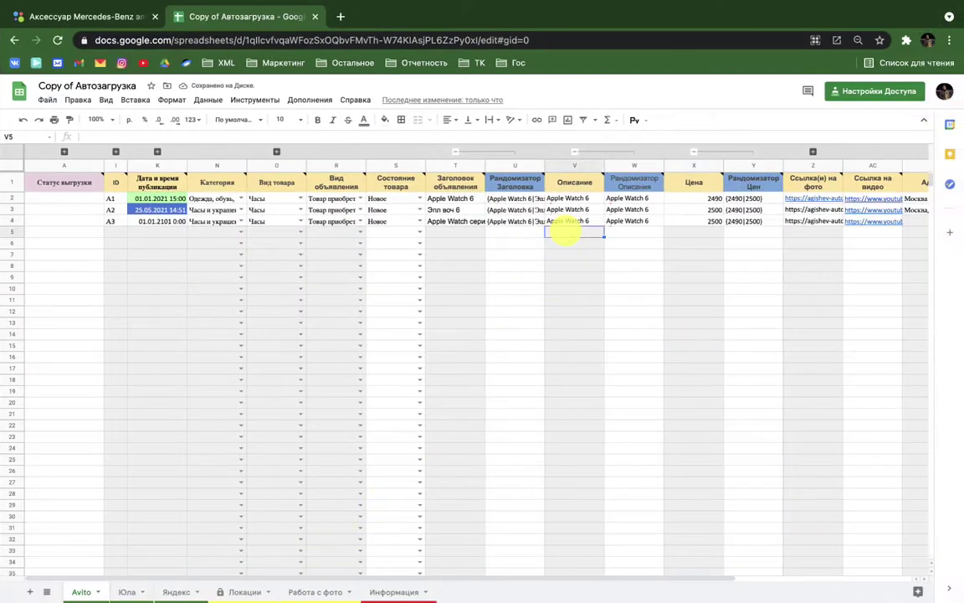
left_click(628, 233)
key("super+v")
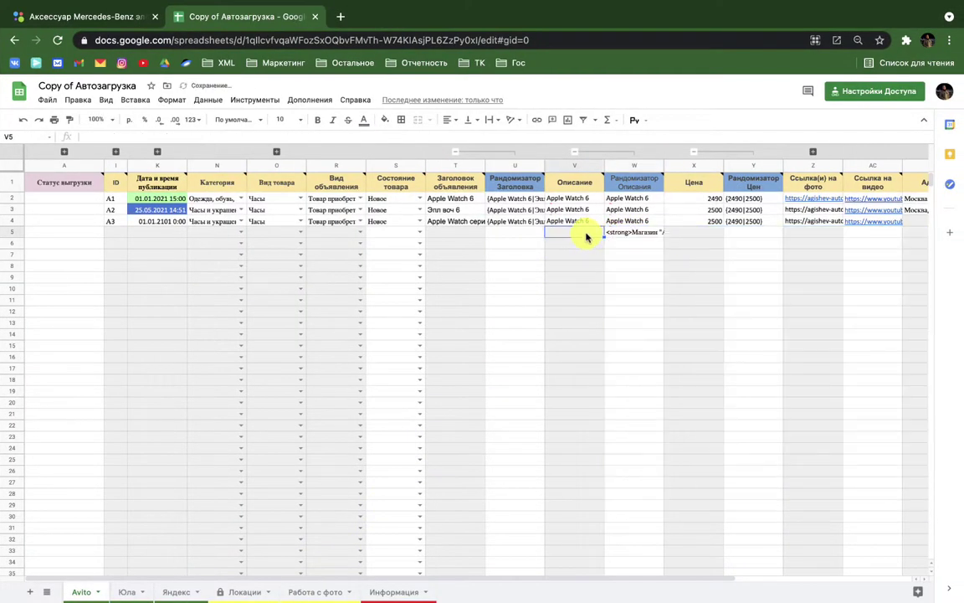
Step: Check the variables in the Рандомизатор Описания header note and insert %title% as the first line of the W5 template
left_click(631, 181)
scroll(670, 198, "down", 5)
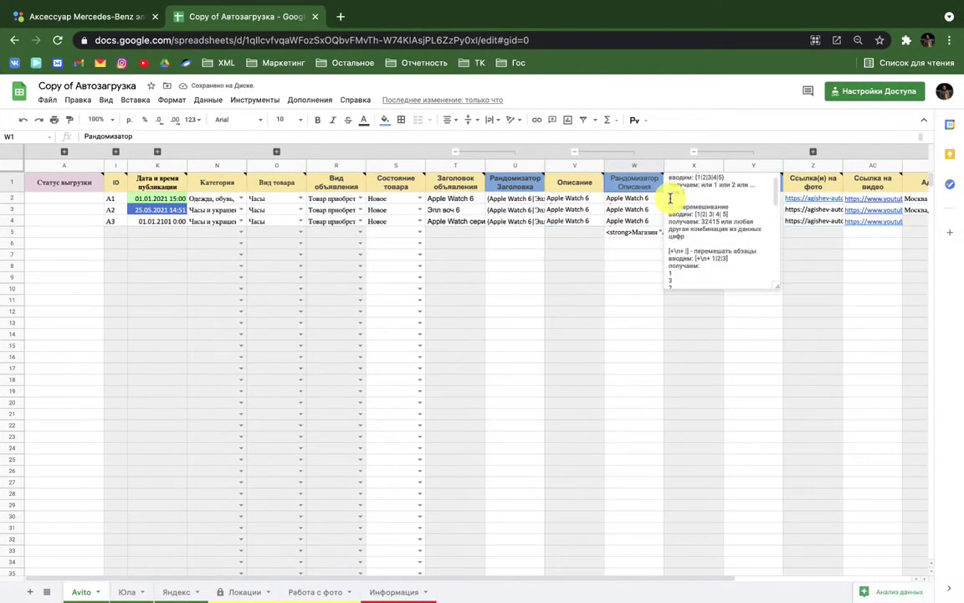
scroll(669, 198, "down", 5)
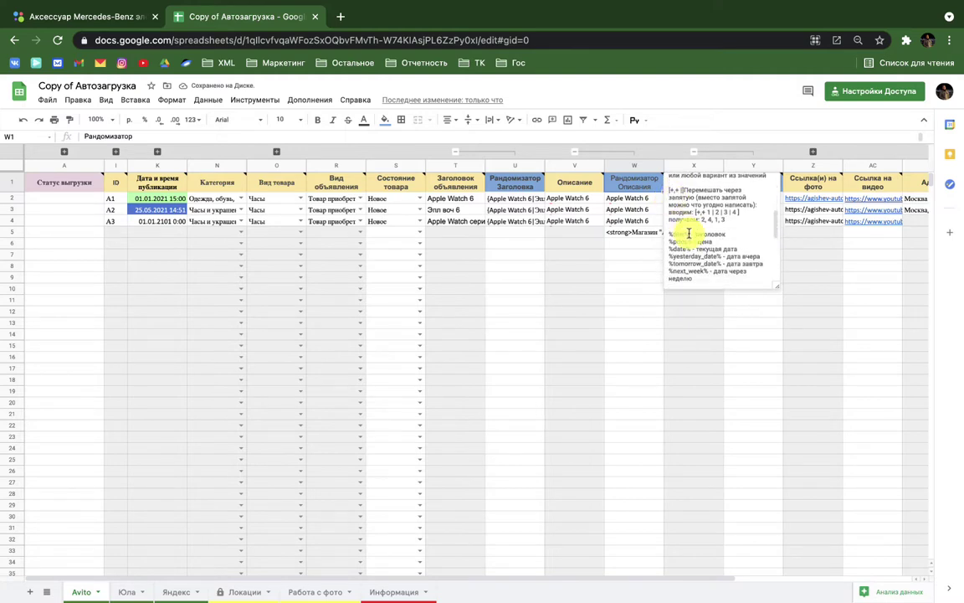
left_click(624, 237)
double_click(612, 233)
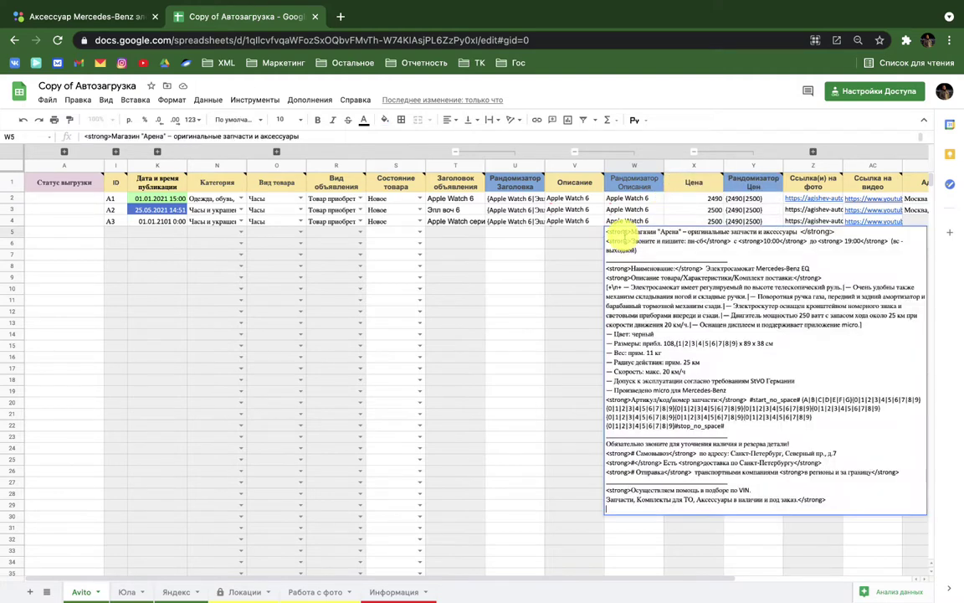
key("ctrl+a")
type("%title%")
key("Return")
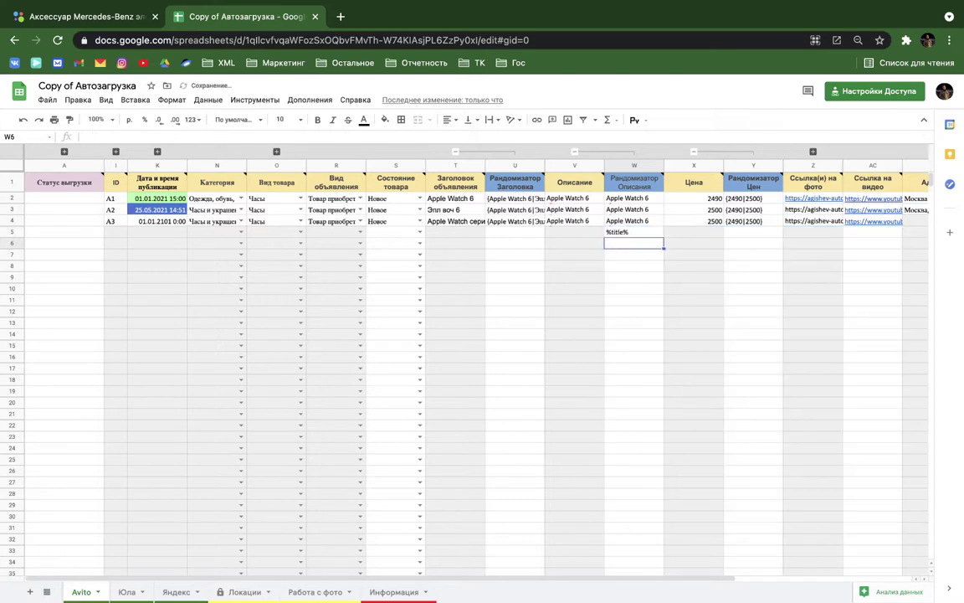
Step: Add %price% after %title% on the first line of the template in W5
left_click(626, 191)
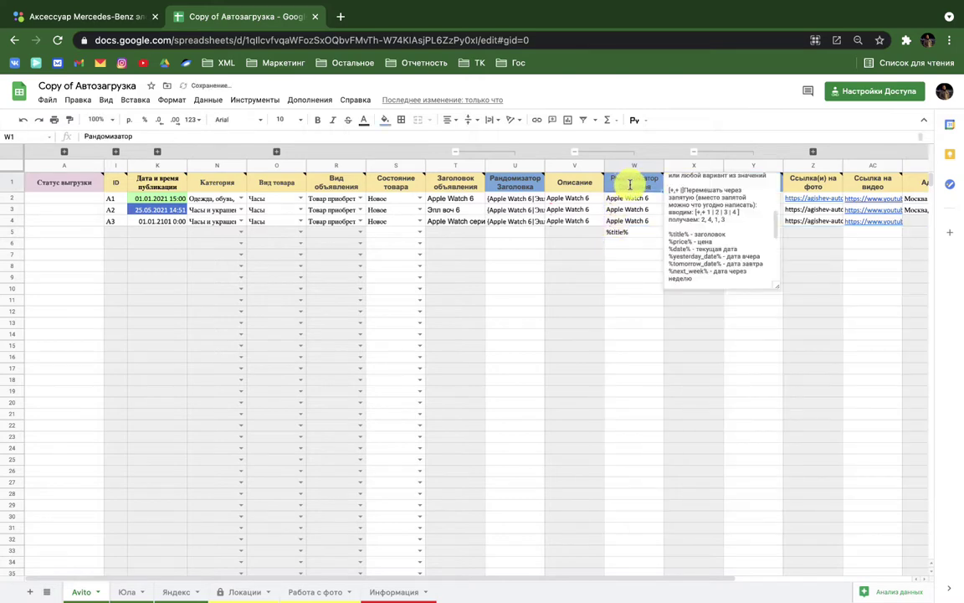
left_click(636, 232)
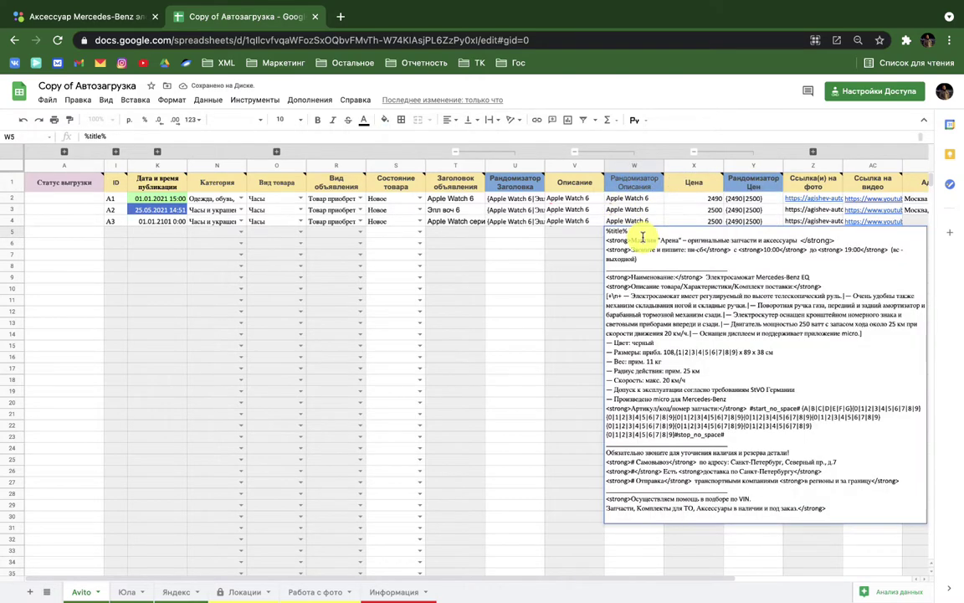
type("%price%")
key("Return")
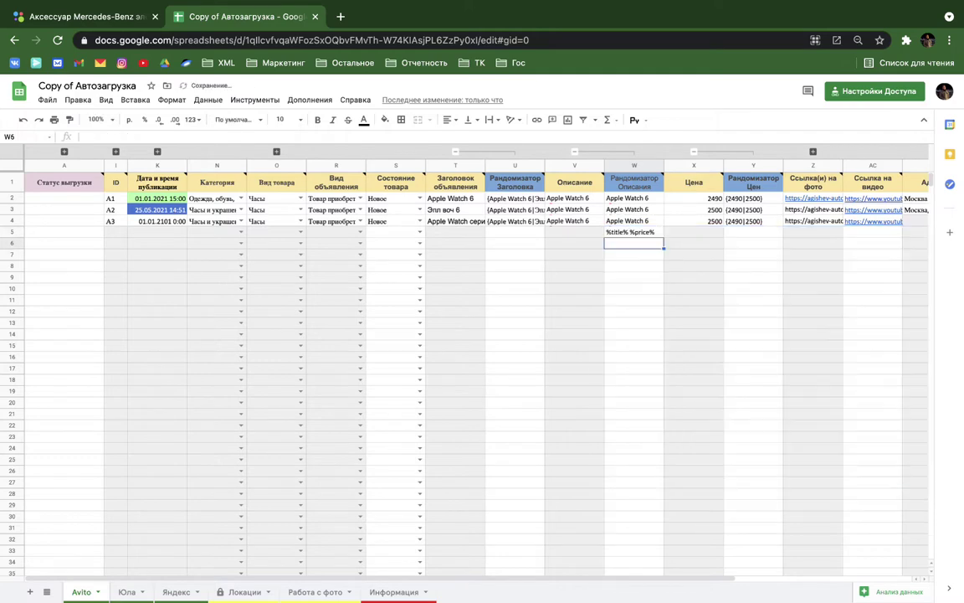
Step: Append the header note's date variables, starting with %date%, to the end of the W5 template and trim their explanatory text
left_click(632, 182)
scroll(661, 222, "down", 1)
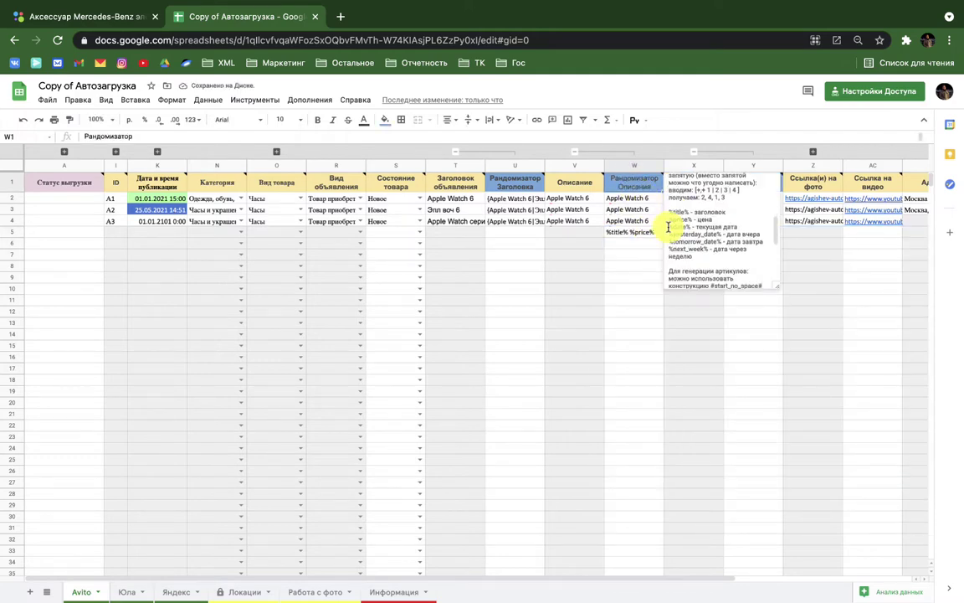
double_click(636, 233)
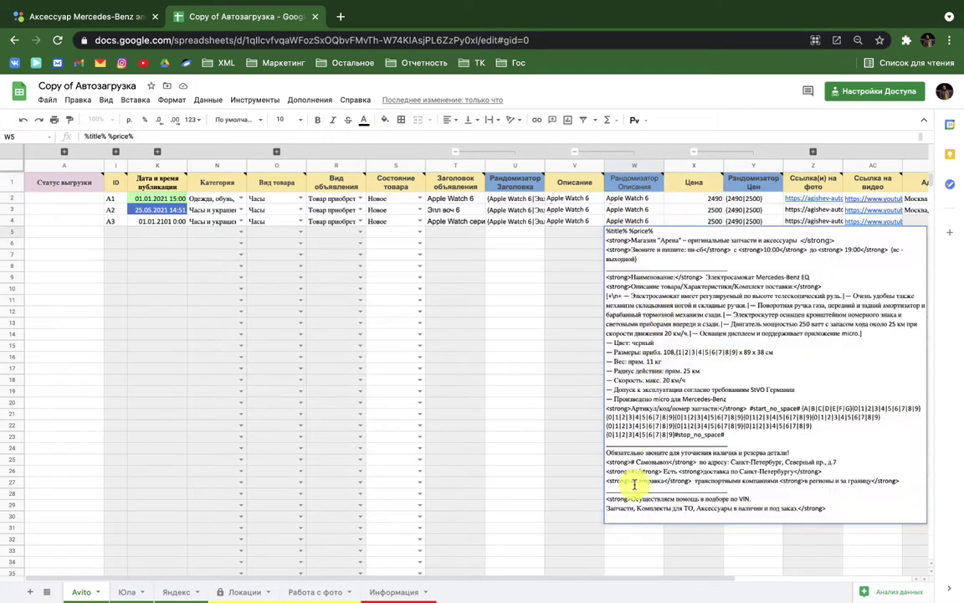
type("%date% - текущая дата %yesterday_date% - дата вчера %tomorrow_date% - дата завтра %next_week% - дата через неделю")
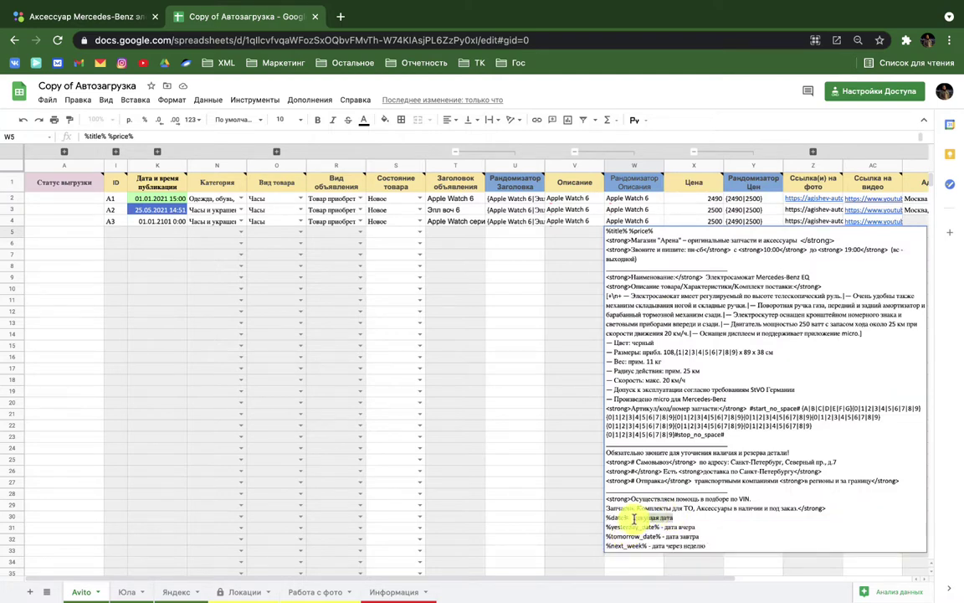
key("BackSpace")
left_click_drag(673, 516, 660, 535)
key("BackSpace")
key("BackSpace")
key("Return")
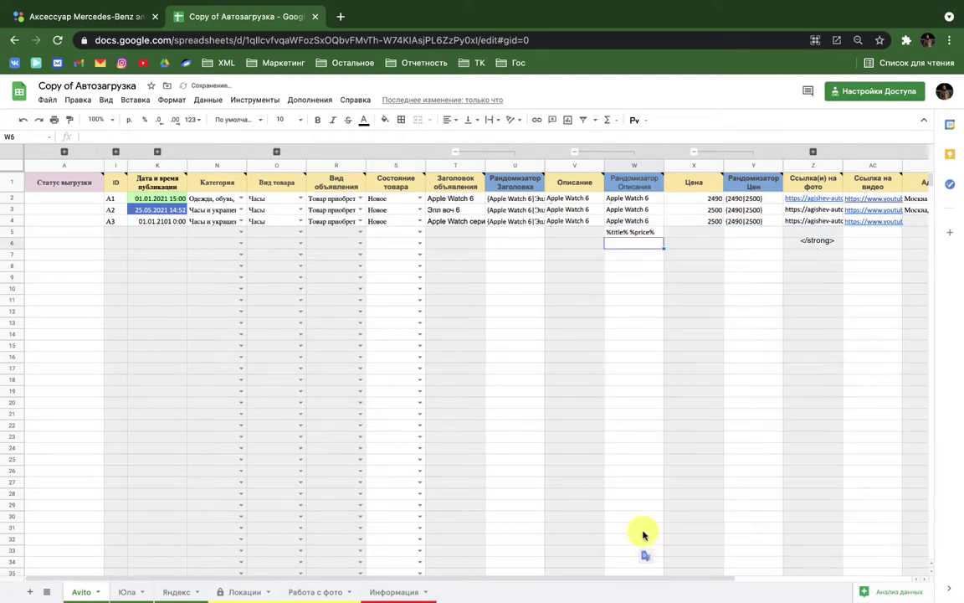
Step: Fill the row 4 price and title randomizers and the W5 description template down to row 31
left_click(754, 221)
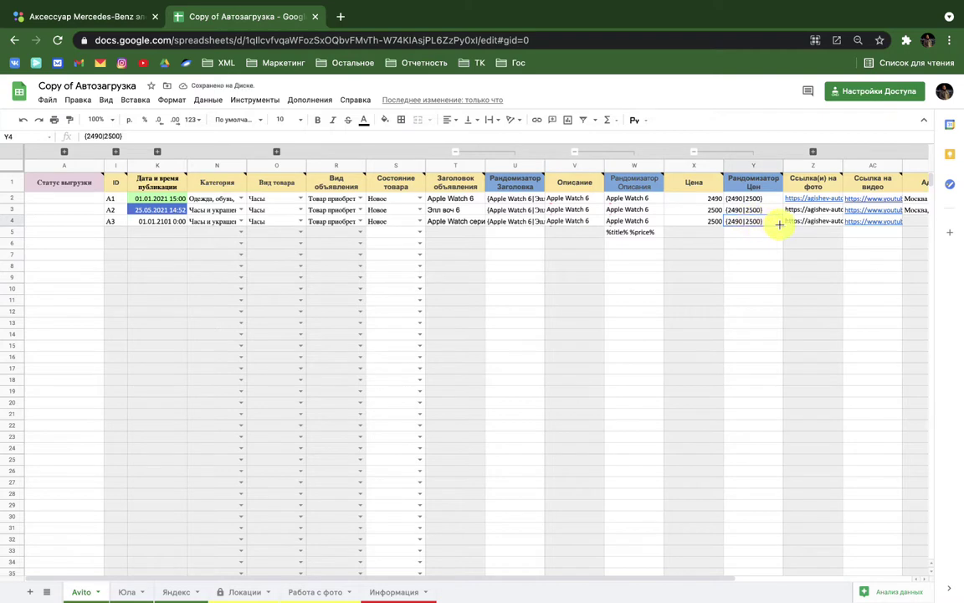
left_click_drag(784, 225, 790, 525)
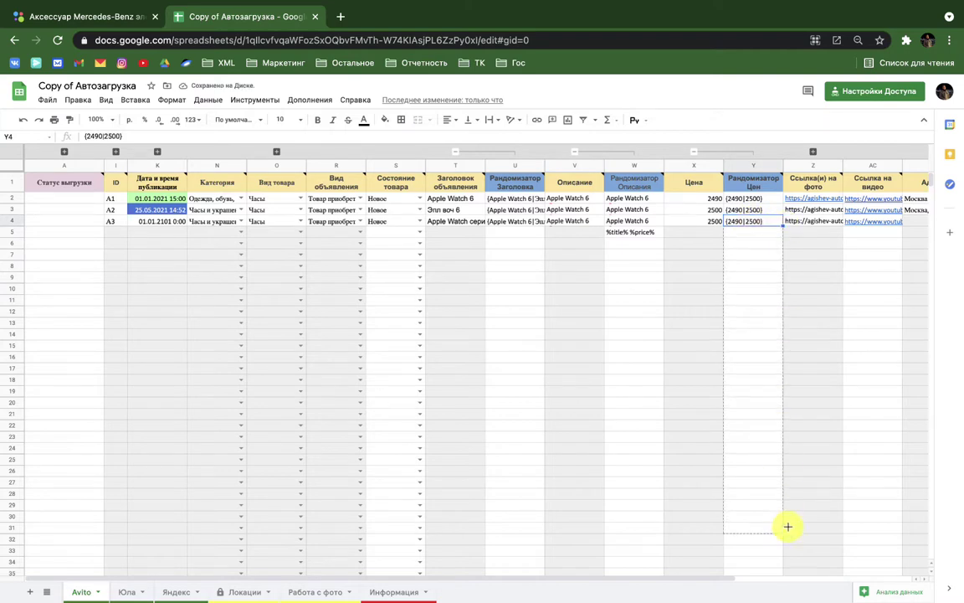
left_click(532, 222)
left_click_drag(544, 224, 572, 523)
left_click(646, 238)
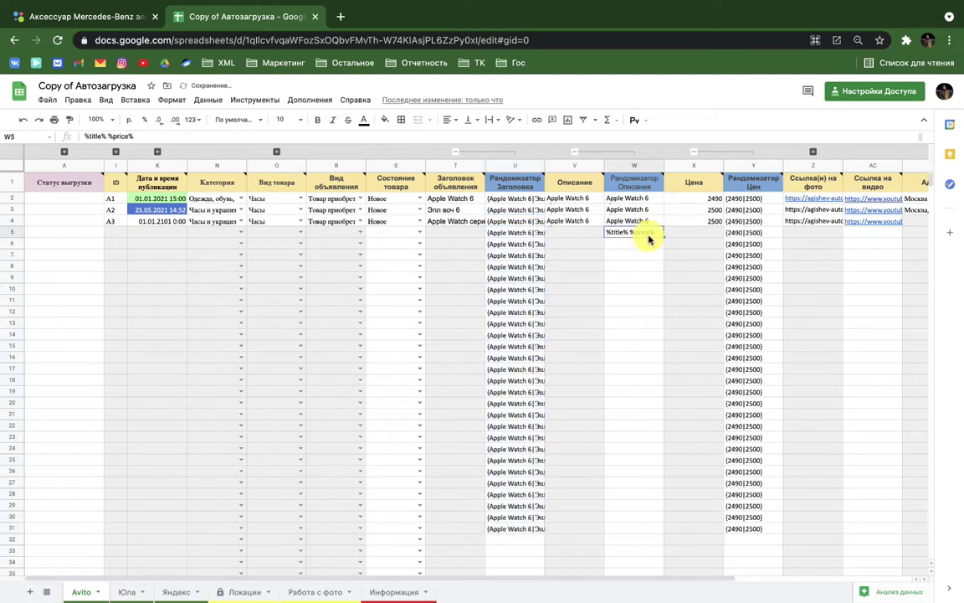
left_click_drag(665, 237, 667, 529)
left_click(700, 484)
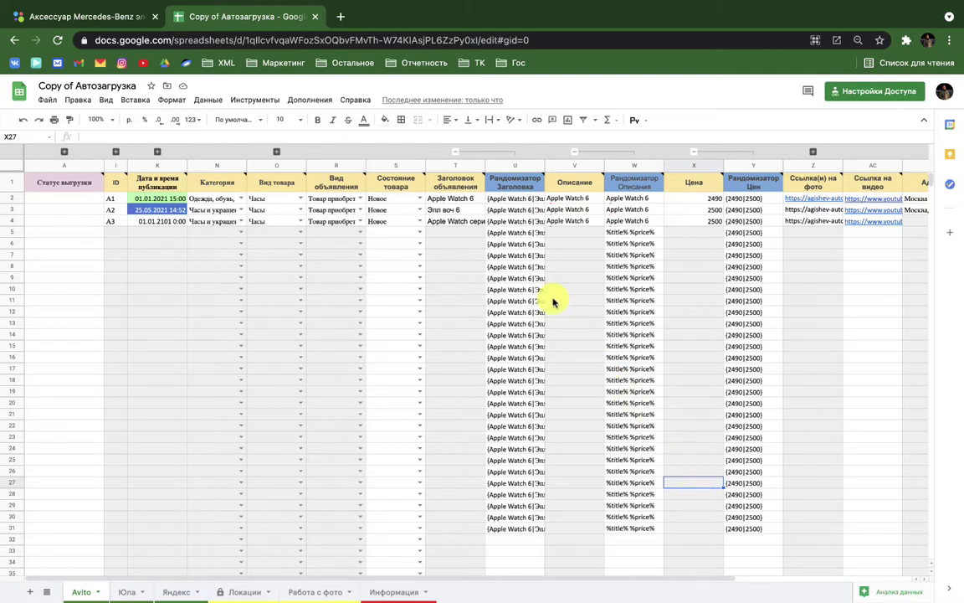
Step: Read the syntax notes on the Рандомизатор Заголовка and Рандомизатор Цен headers and check the title randomizer in U3
left_click(510, 190)
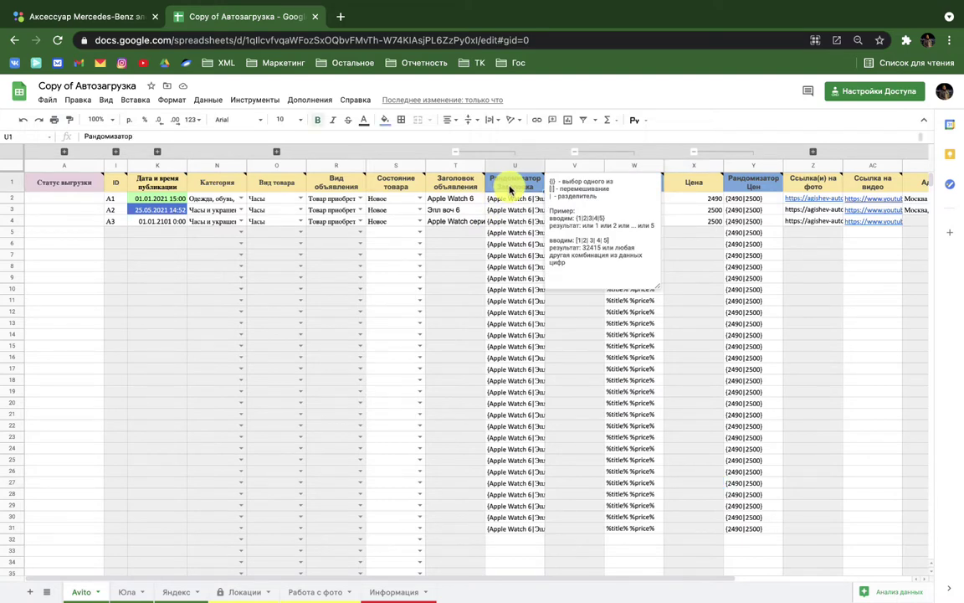
left_click_drag(549, 181, 630, 203)
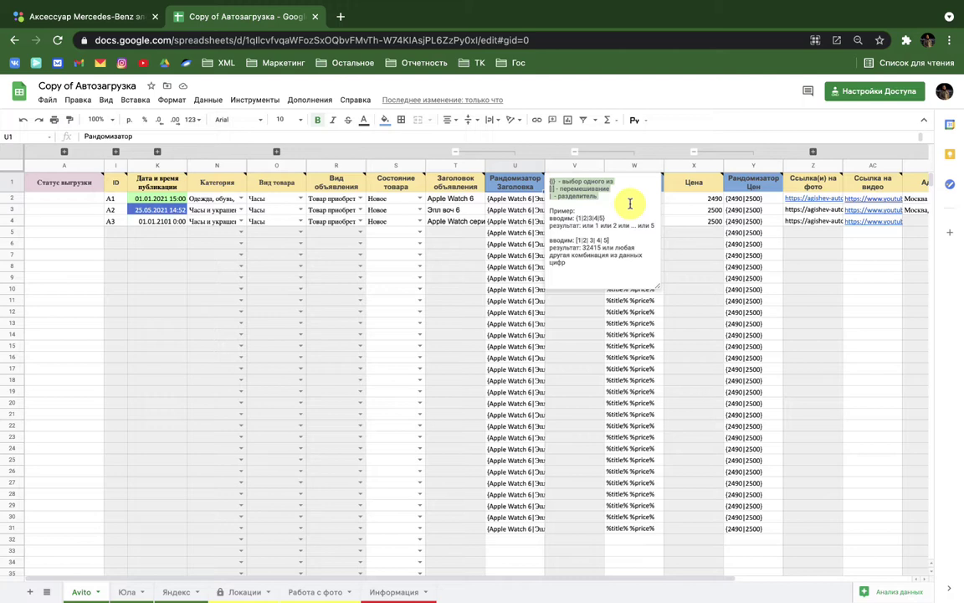
left_click(516, 210)
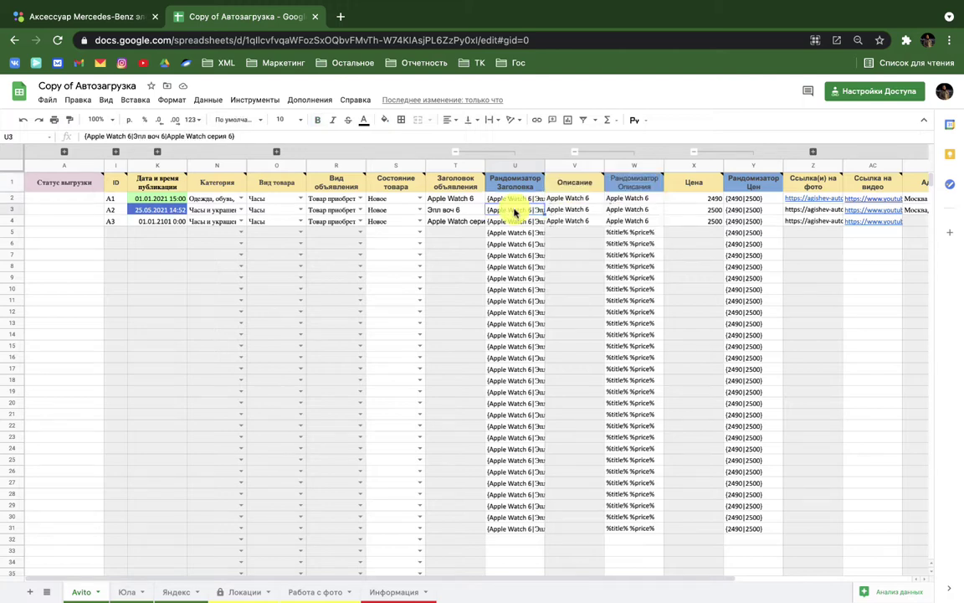
left_click(756, 186)
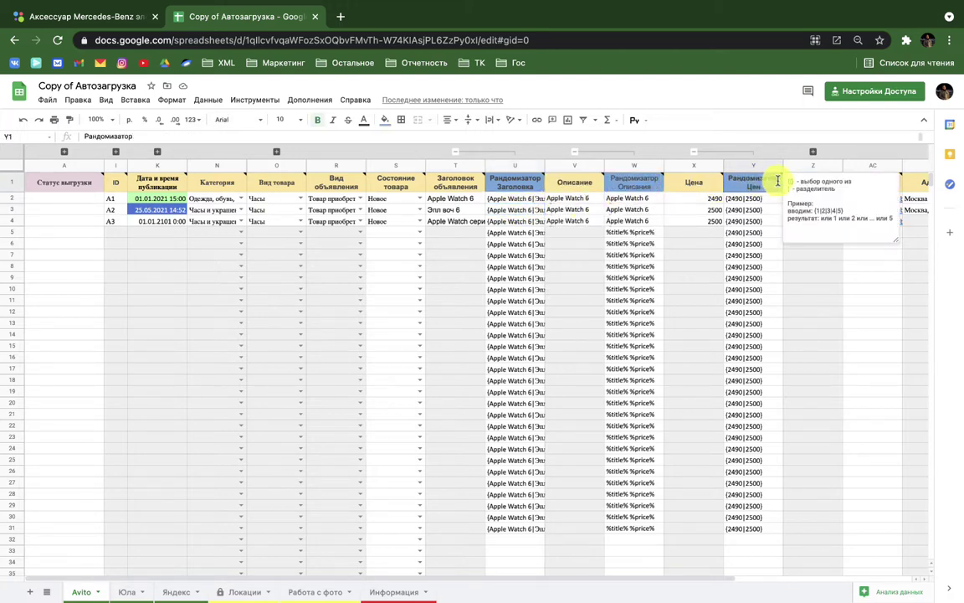
Step: Read the syntax notes on the Рандомизатор Цен and Рандомизатор Описания headers and the bold and italic tags in the Описание note
left_click_drag(787, 181, 821, 183)
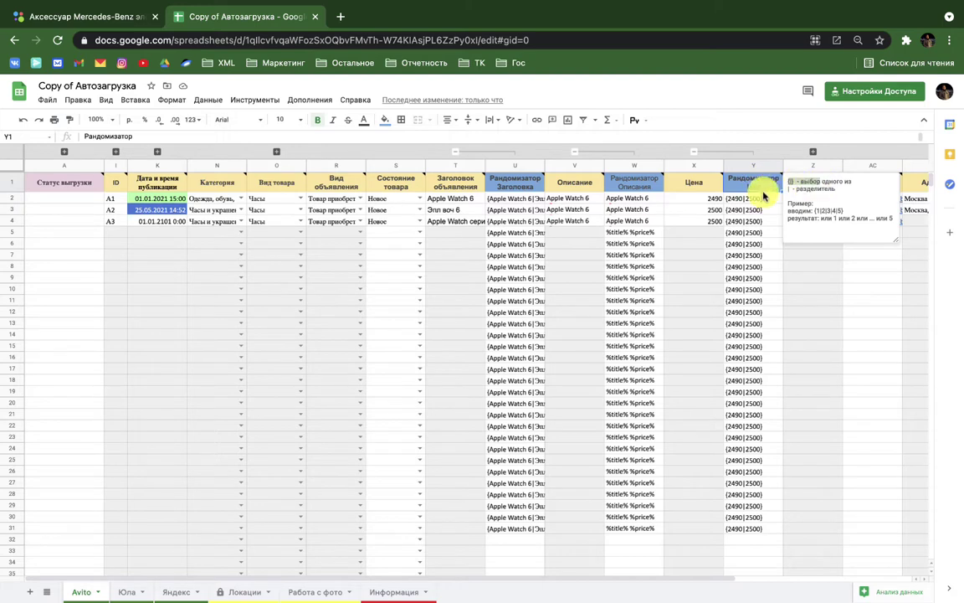
left_click(636, 188)
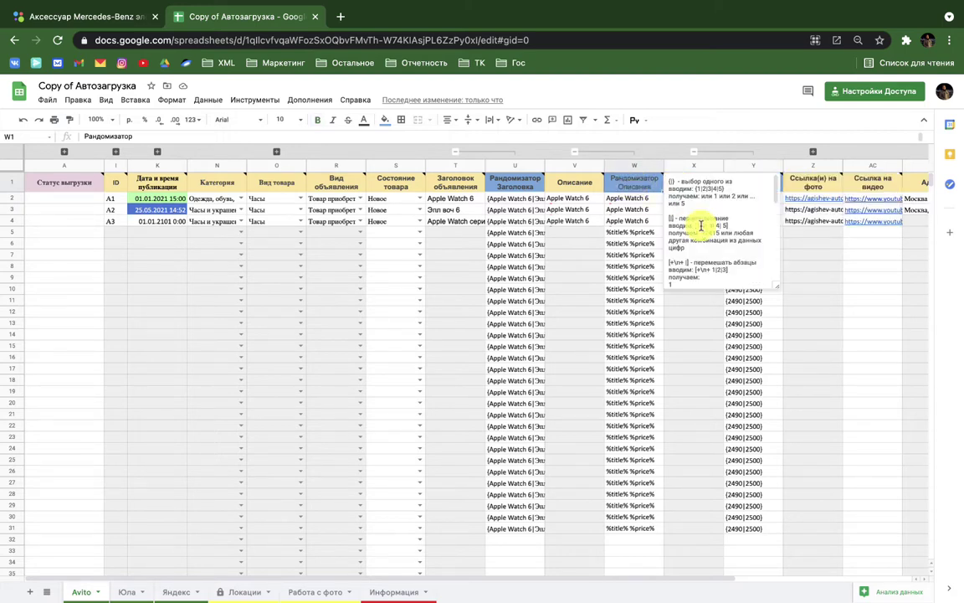
scroll(700, 227, "down", 5)
scroll(700, 225, "down", 4)
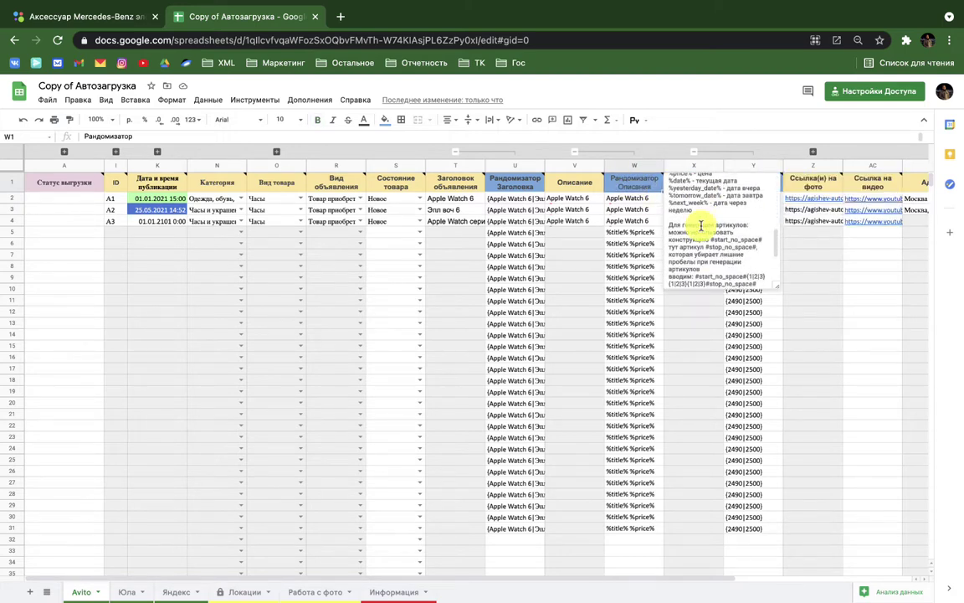
left_click(633, 244)
left_click(591, 191)
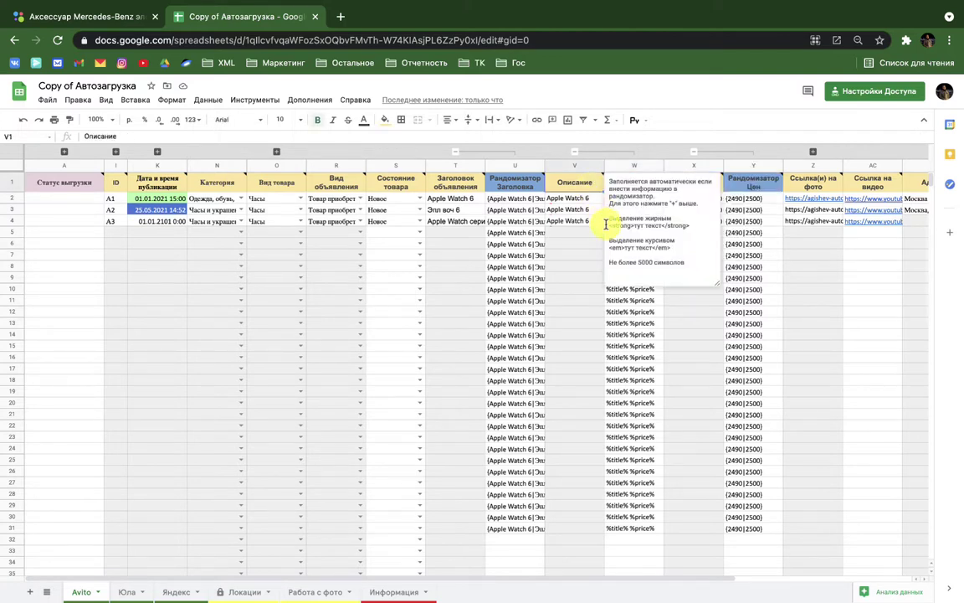
left_click_drag(610, 225, 699, 223)
left_click_drag(609, 244, 690, 245)
double_click(583, 246)
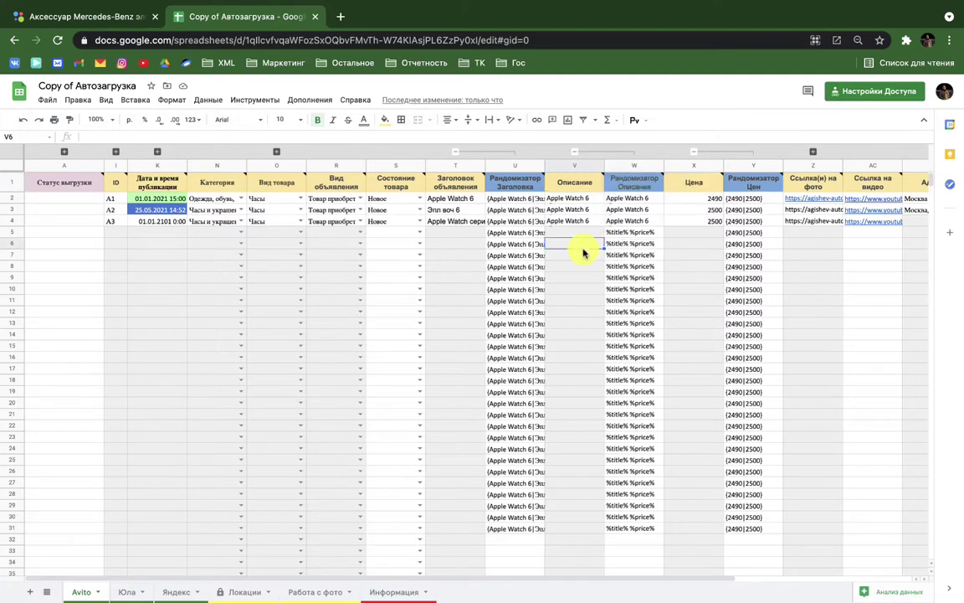
left_click(581, 216)
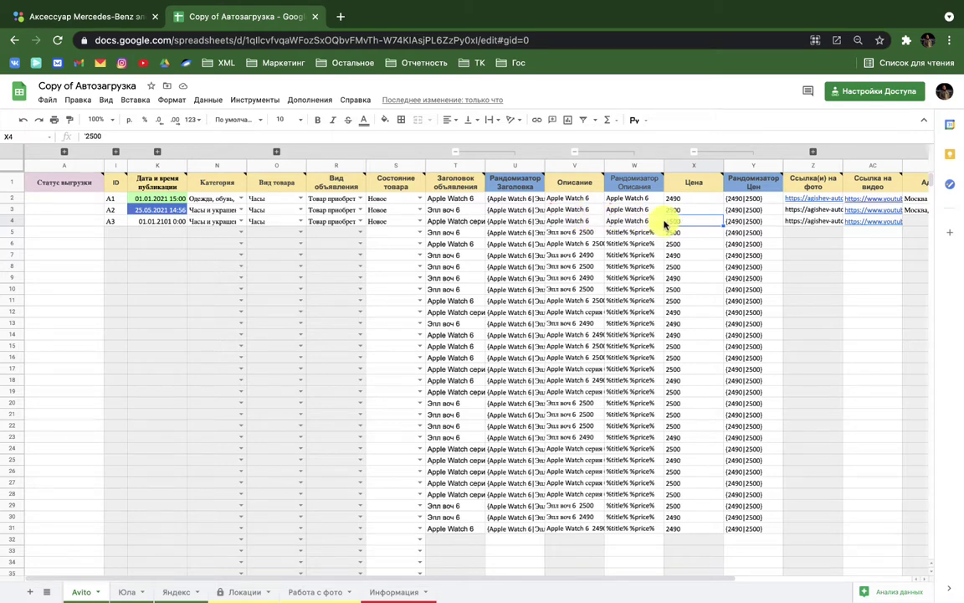
Step: Review the generated prices and titles, and collapse the Рандомизатор Цен and Рандомизатор Заголовка column groups
left_click_drag(694, 223, 685, 517)
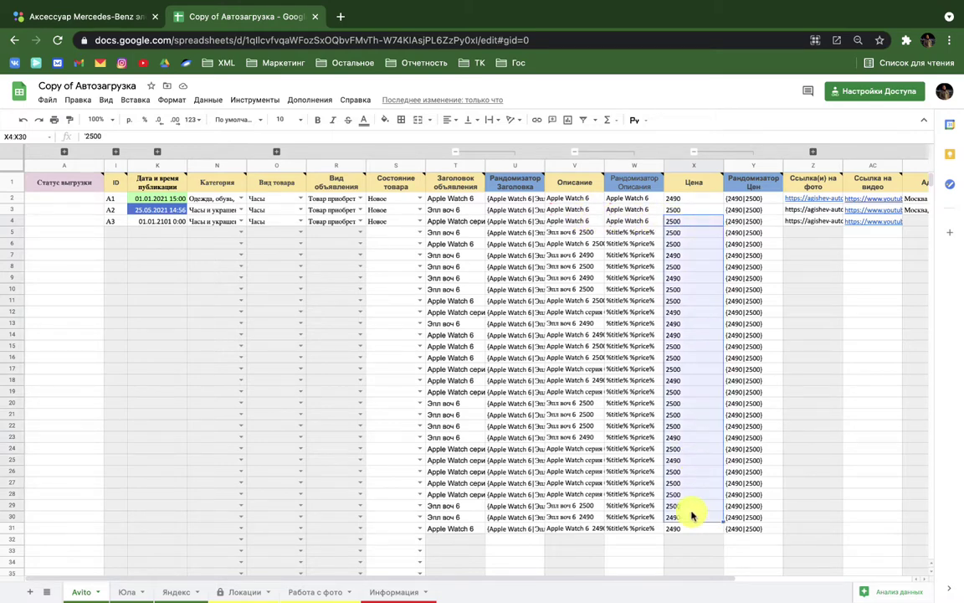
left_click(733, 152)
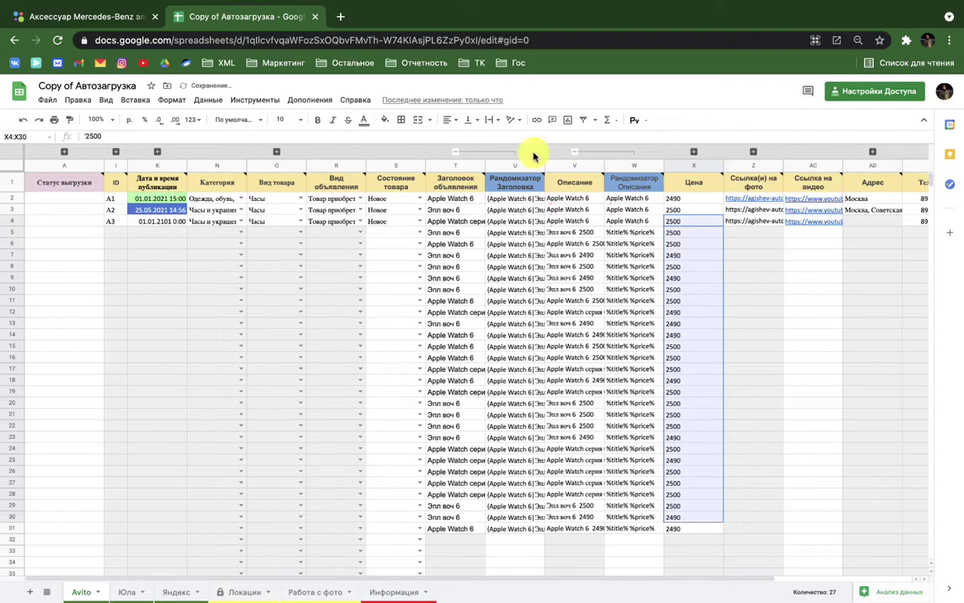
left_click(508, 265)
left_click_drag(469, 248, 459, 484)
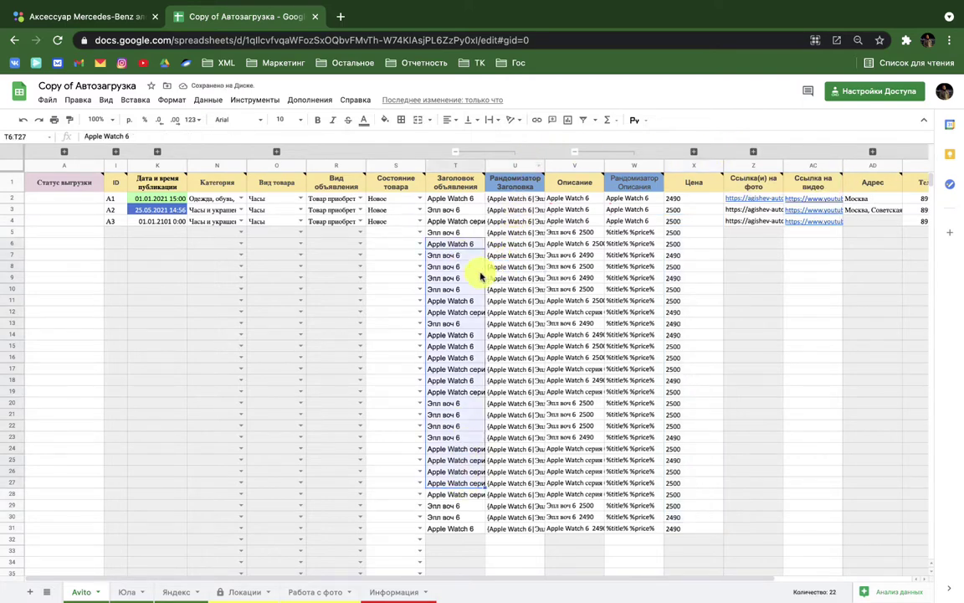
left_click(492, 154)
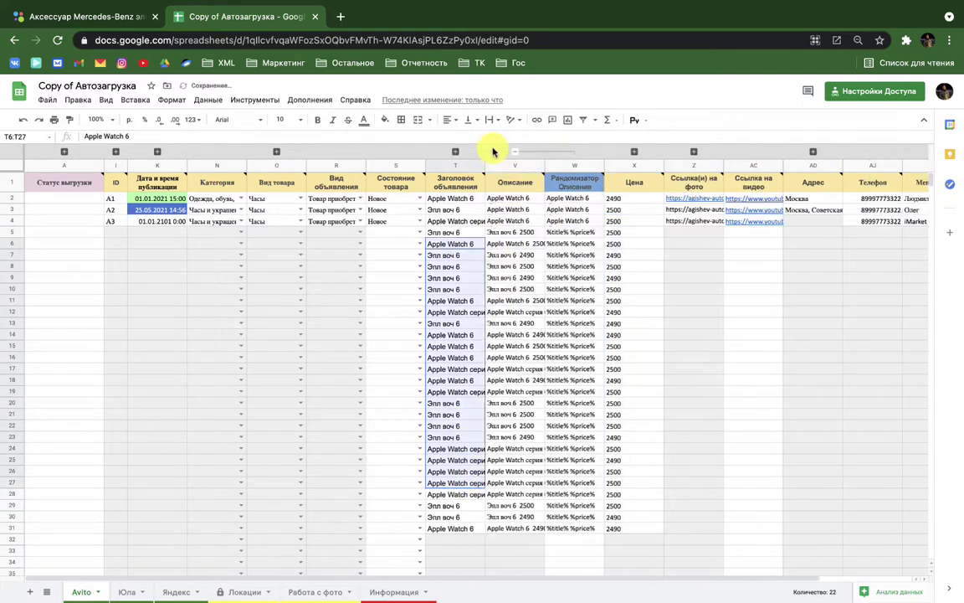
left_click(639, 257)
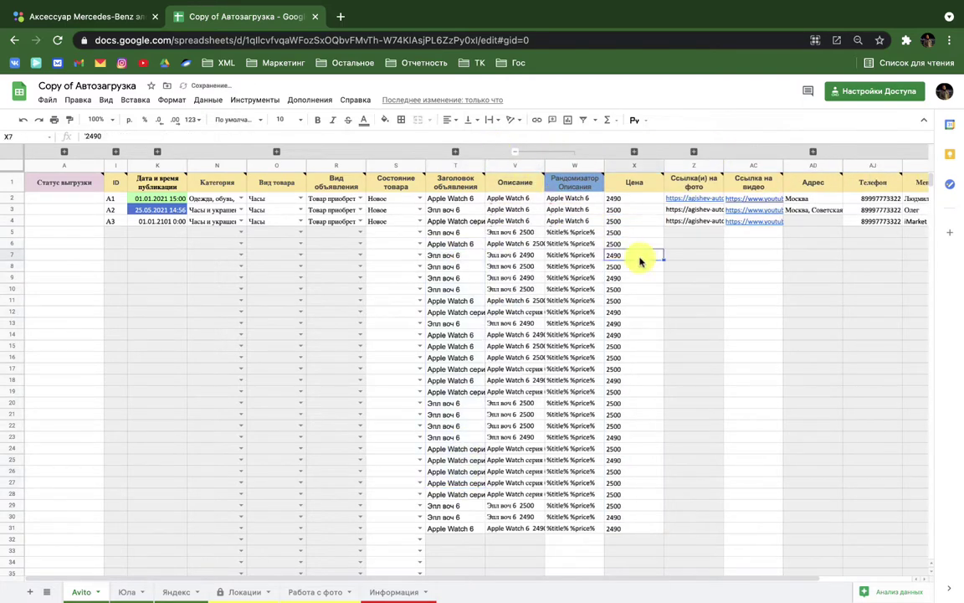
Step: Check the generated Описание entries from row 5 down and view the full description text in V6
left_click(504, 234)
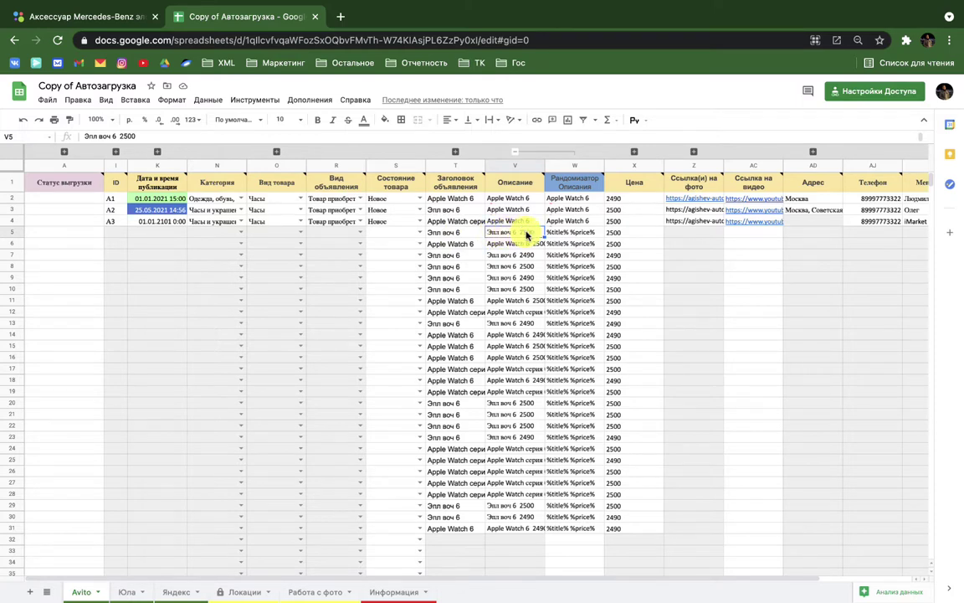
left_click_drag(509, 233, 527, 488)
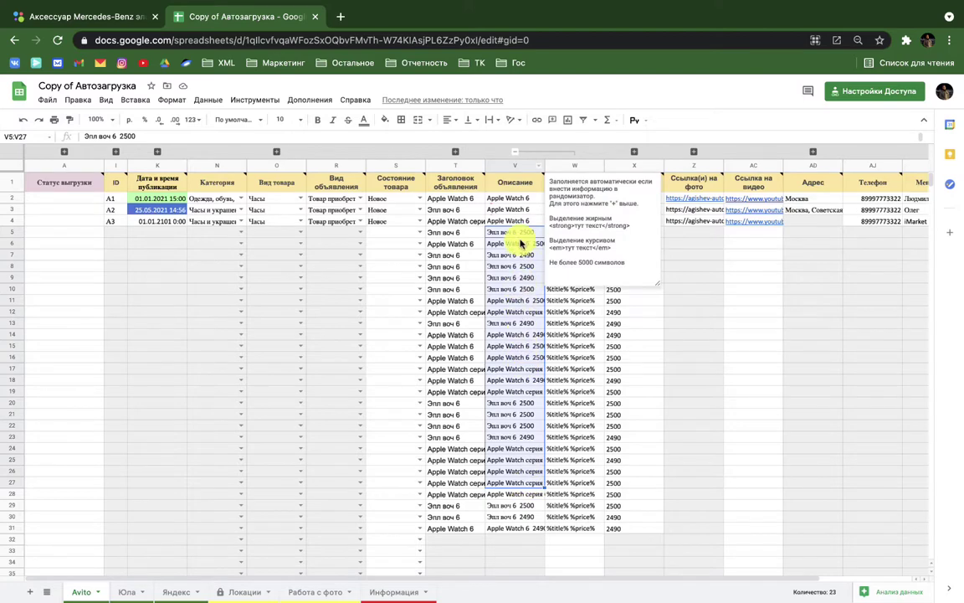
left_click(516, 243)
double_click(520, 242)
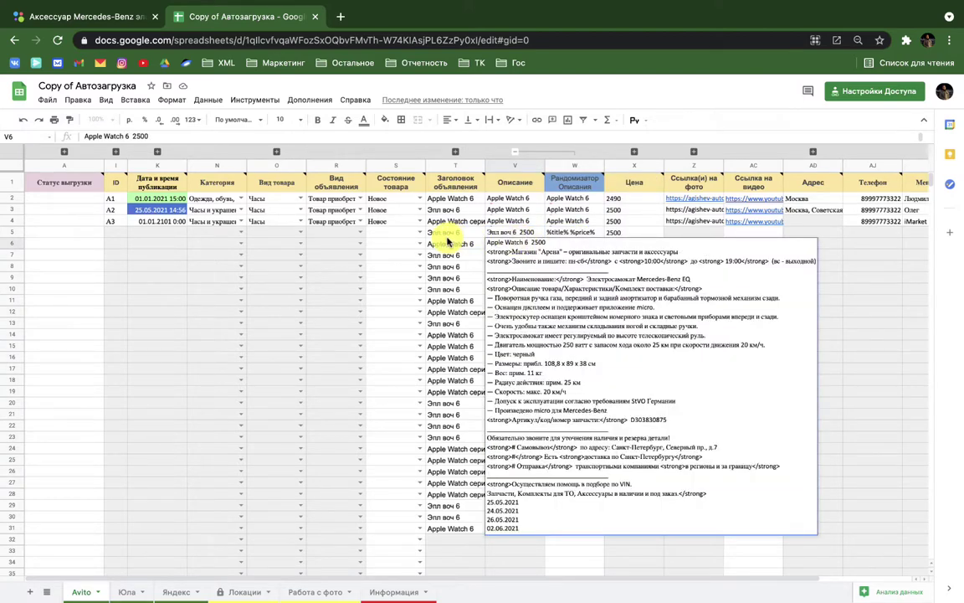
key("Escape")
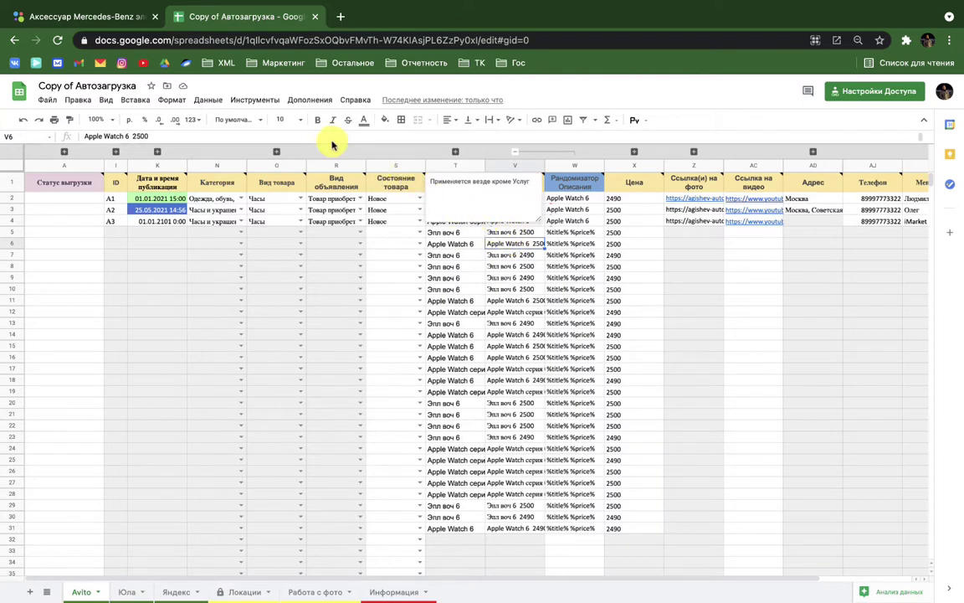
Step: Enlarge the formula bar and compare the generated descriptions cell by cell in column V, including bullet order, part numbers and dates
left_click_drag(302, 143, 334, 467)
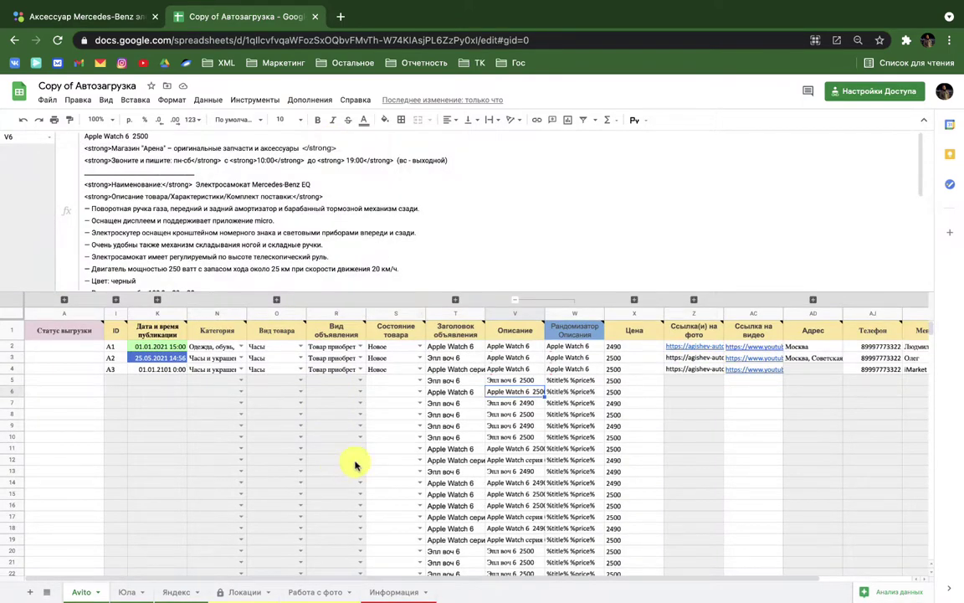
left_click(514, 382)
key("Down")
key("Down")
key("Up")
key("Down")
key("Down")
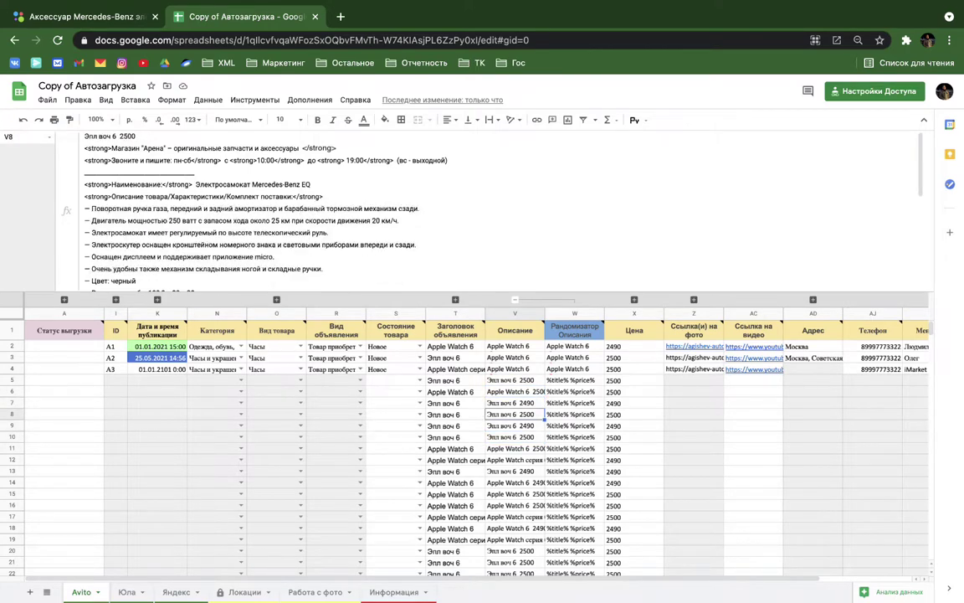
key("Up")
key("Down")
key("Down")
key("Up")
key("Down")
mouse_move(512, 377)
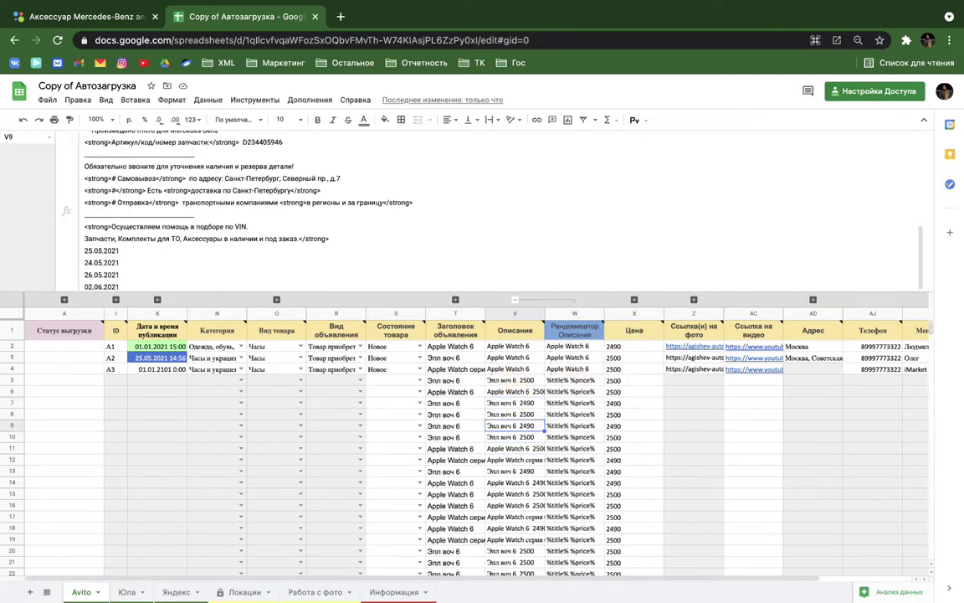
key("Down")
left_click(515, 402)
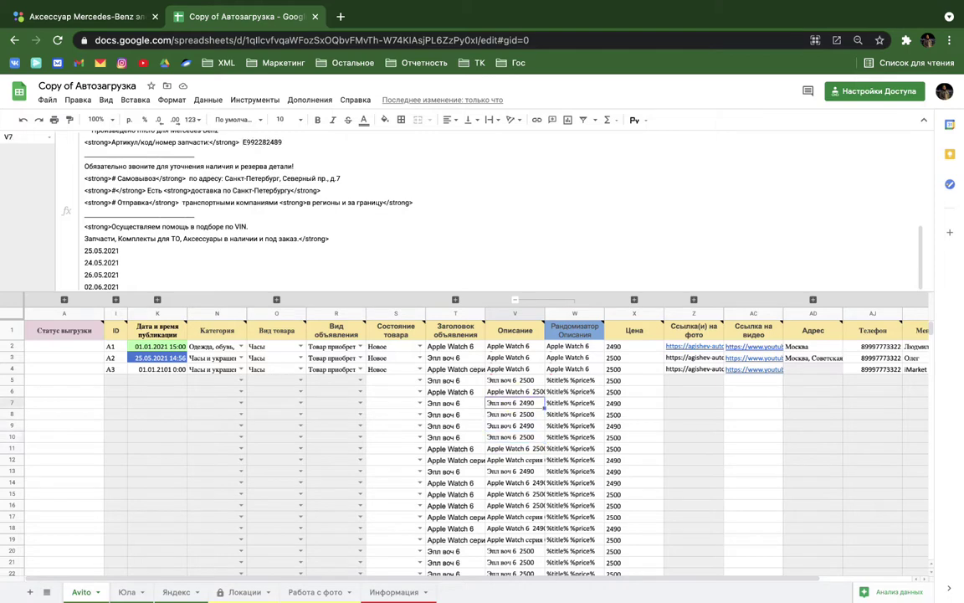
key("Down")
key("Down")
key("Down")
key("Down")
key("Down")
key("Down")
key("Down")
key("Up")
key("Up")
key("Up")
key("Up")
key("Up")
key("Up")
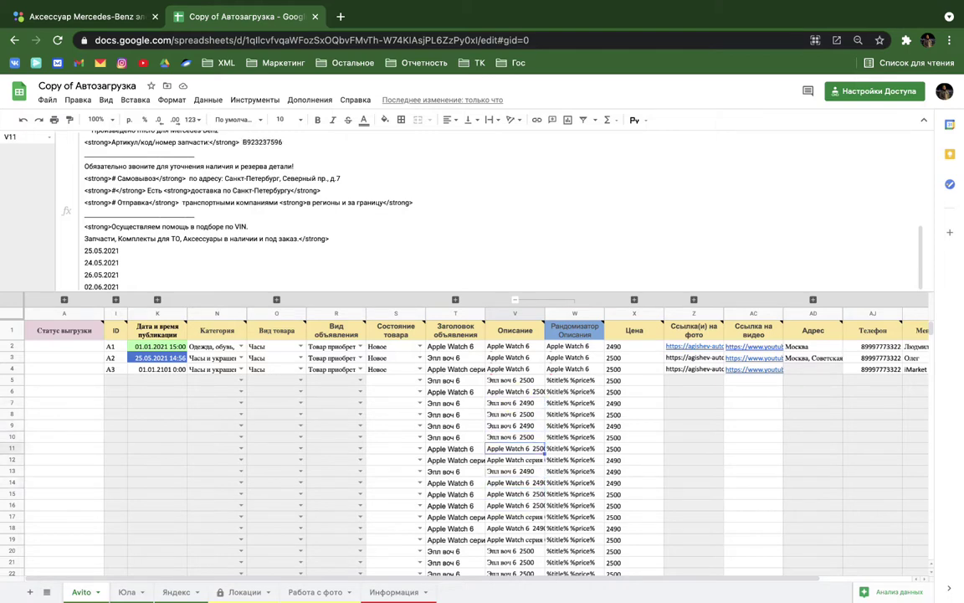
key("Up")
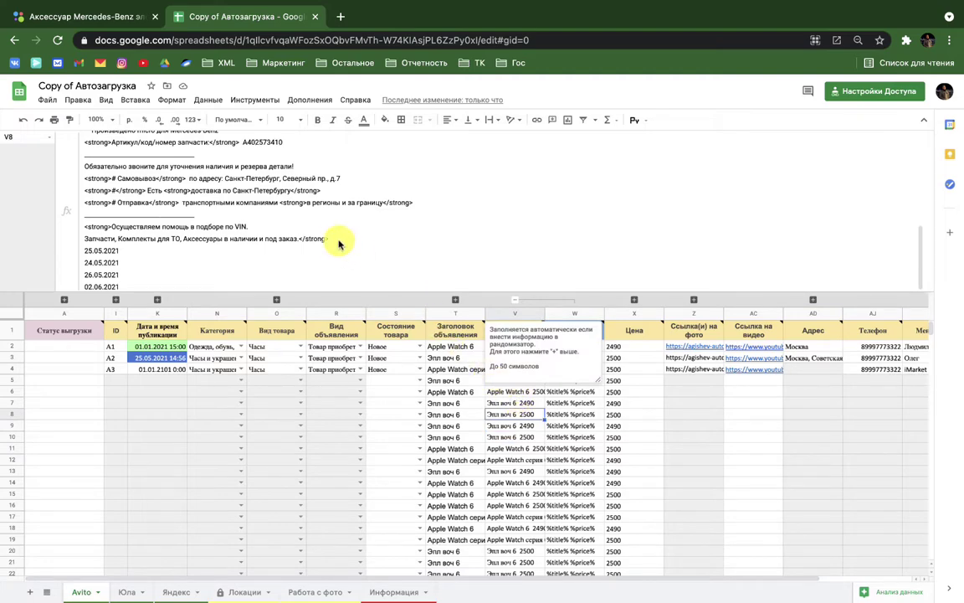
Step: Examine the closing strong tags in V8's description, then shrink the formula bar back to one line
left_click(295, 239)
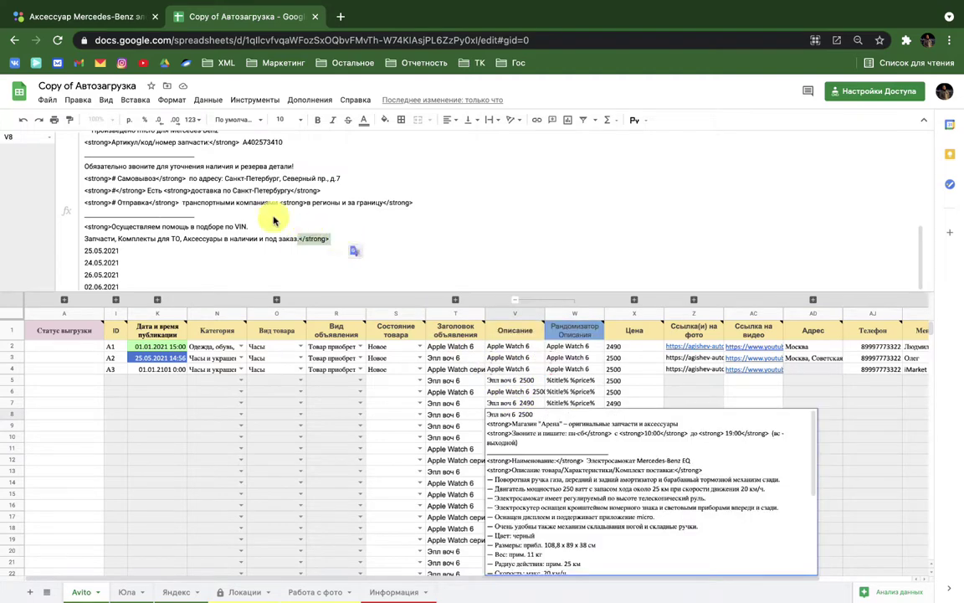
scroll(211, 198, "up", 1)
scroll(211, 198, "up", 1)
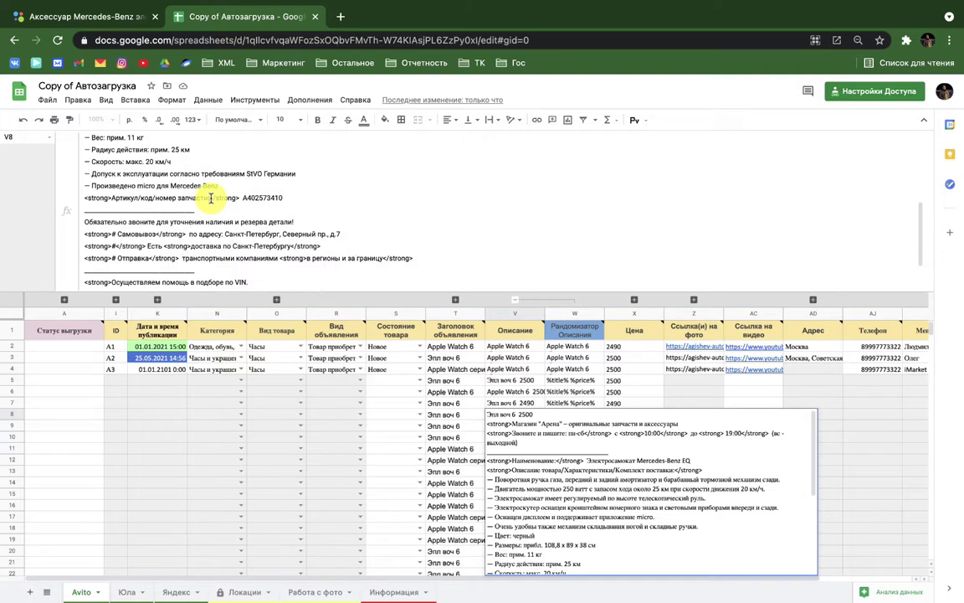
double_click(211, 199)
scroll(213, 198, "up", 5)
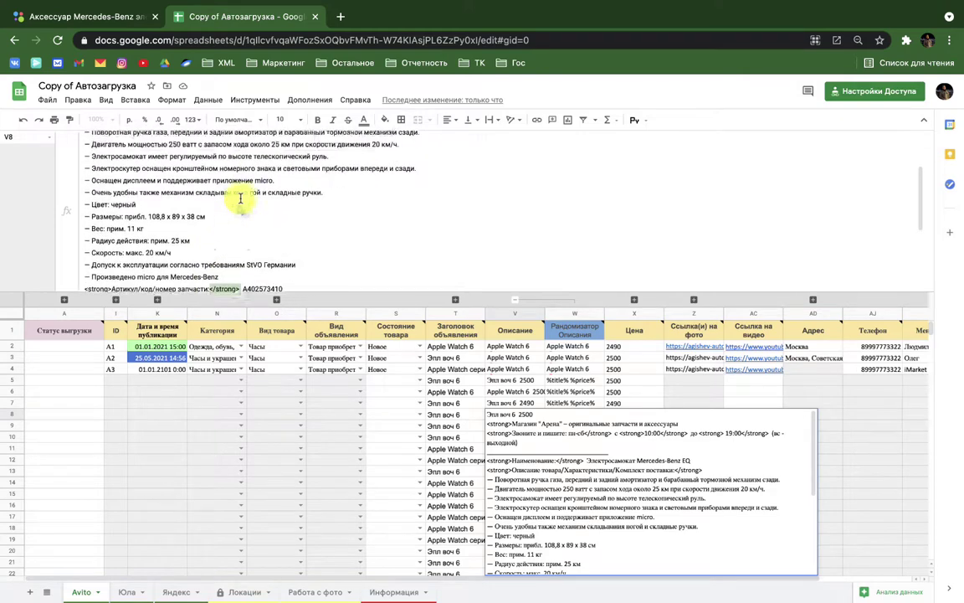
left_click(495, 395)
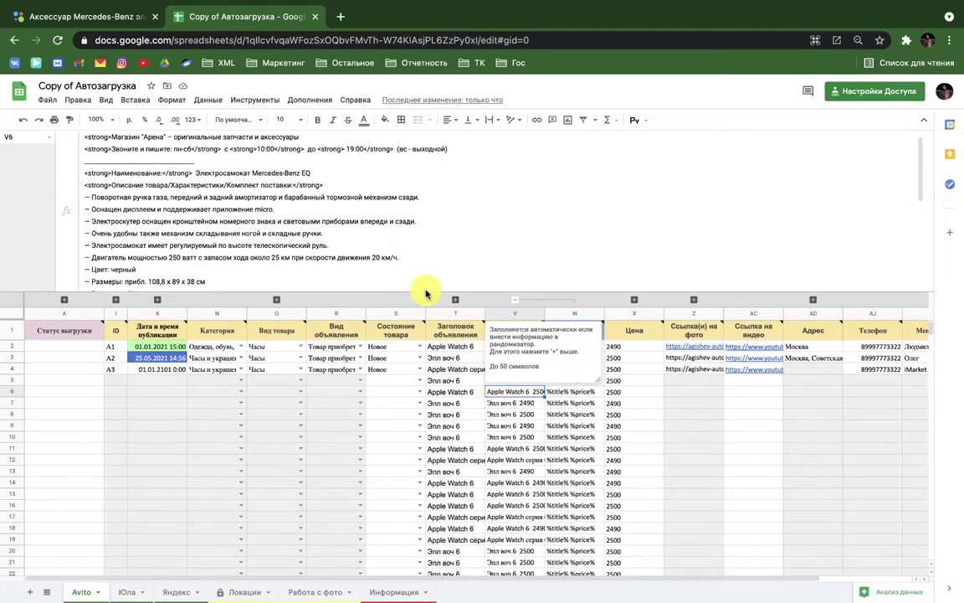
left_click_drag(425, 293, 410, 142)
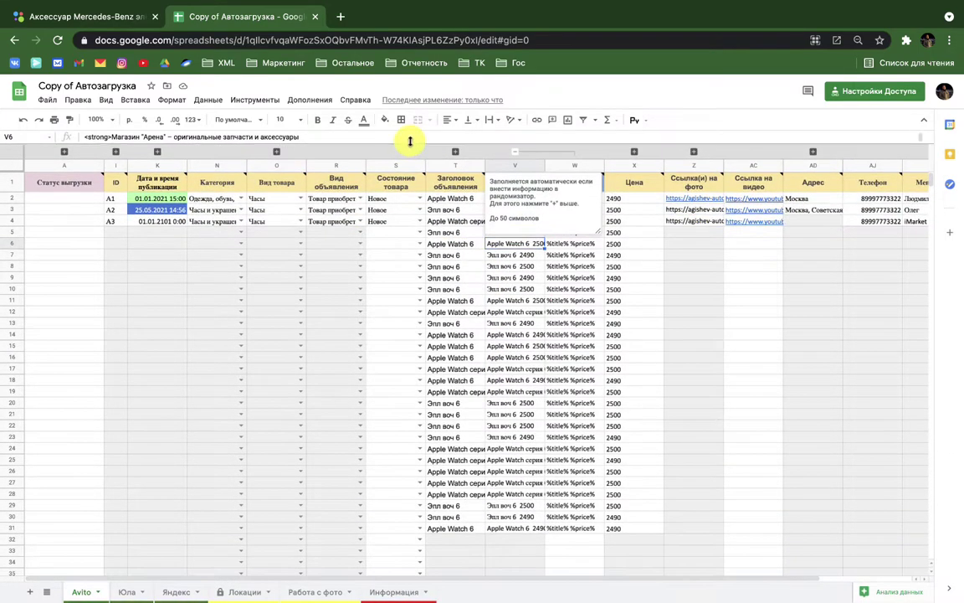
left_click(535, 253)
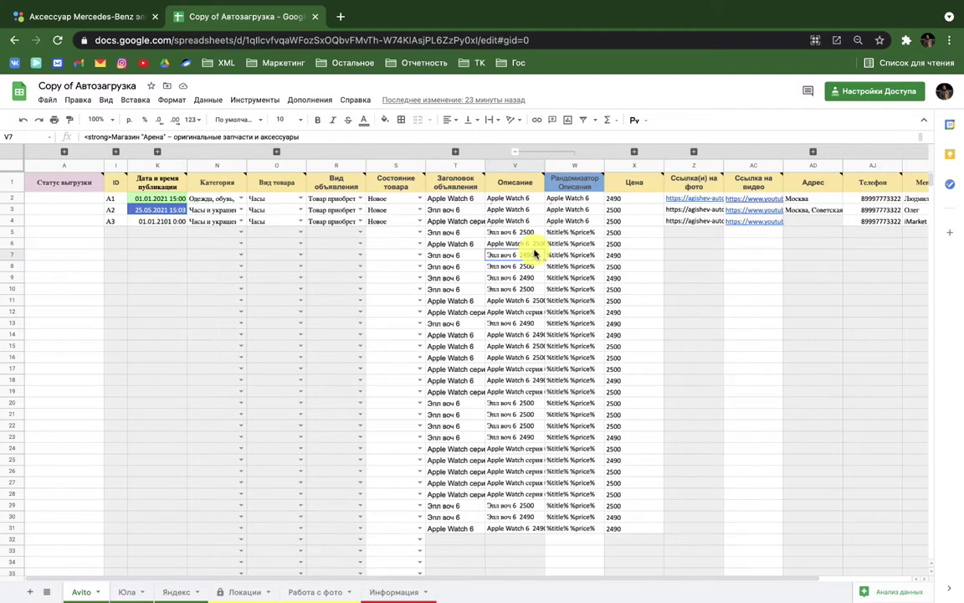
Step: Overwrite the generated title in T5 with 2вцйвйц and the generated price in X5 with вйцвцй
left_click(455, 235)
type("2вцйвйц")
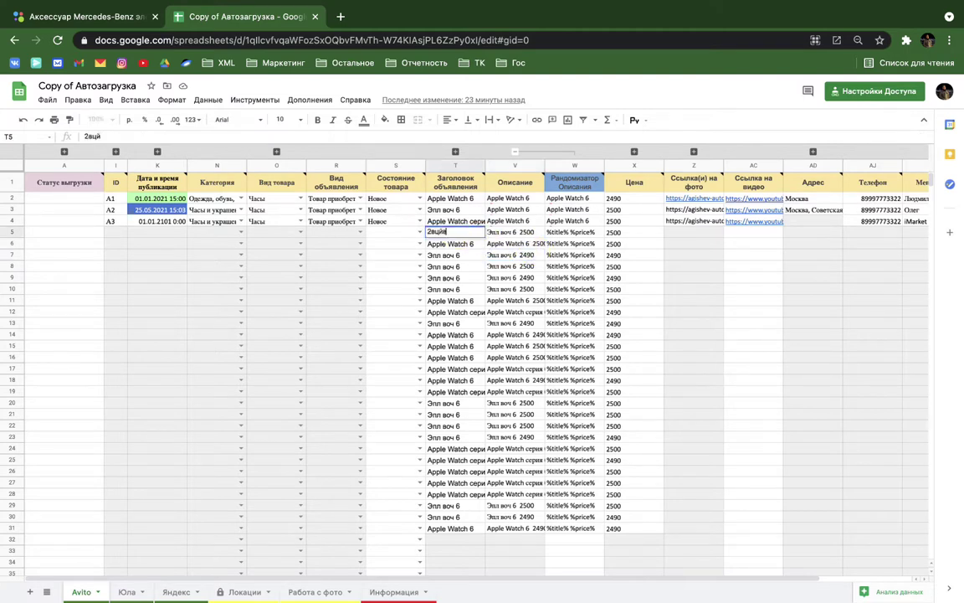
left_click(635, 232)
type("вйцйй")
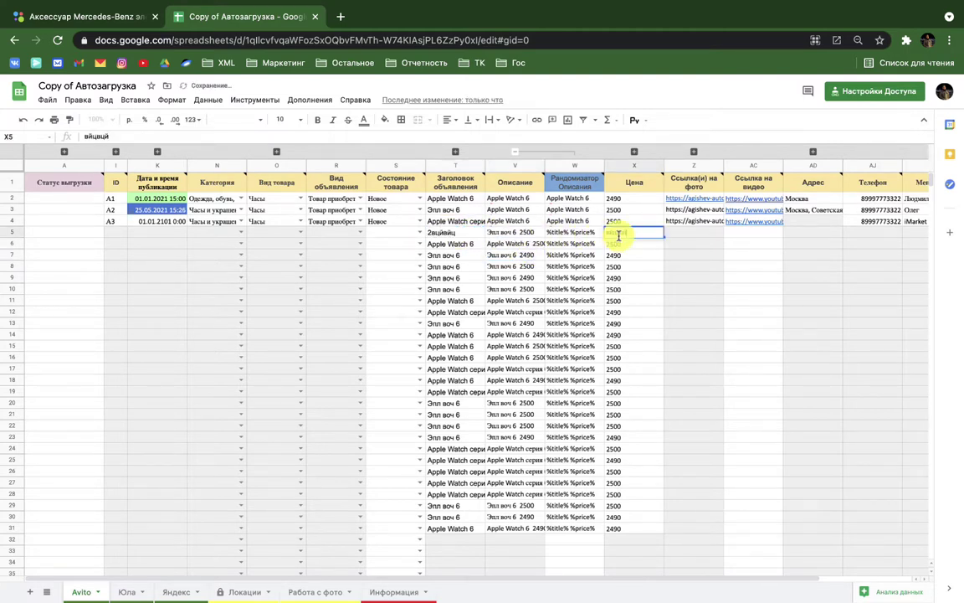
left_click(621, 268)
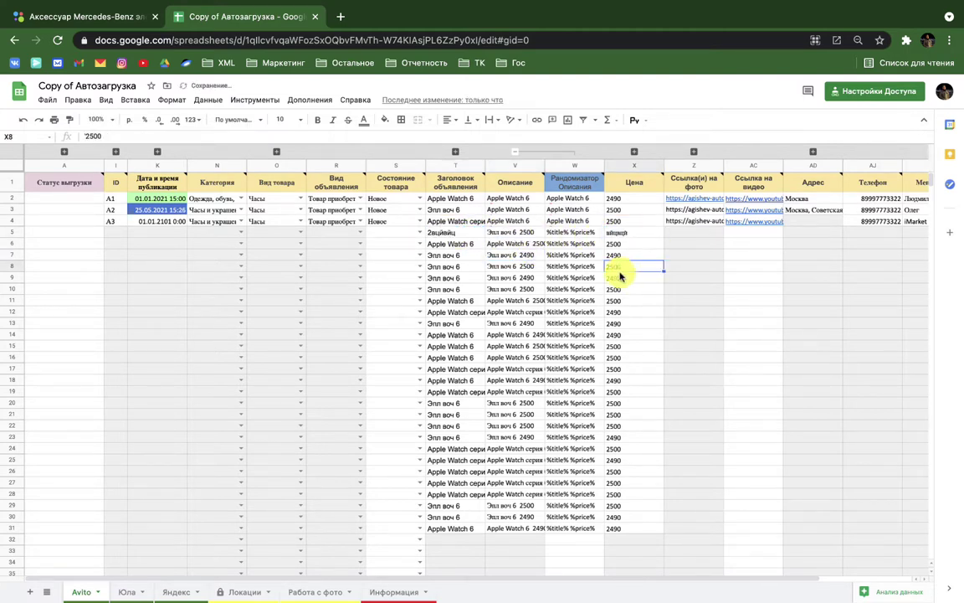
Step: Clear the generated descriptions in V5:V32 of the Описание column
left_click(521, 233)
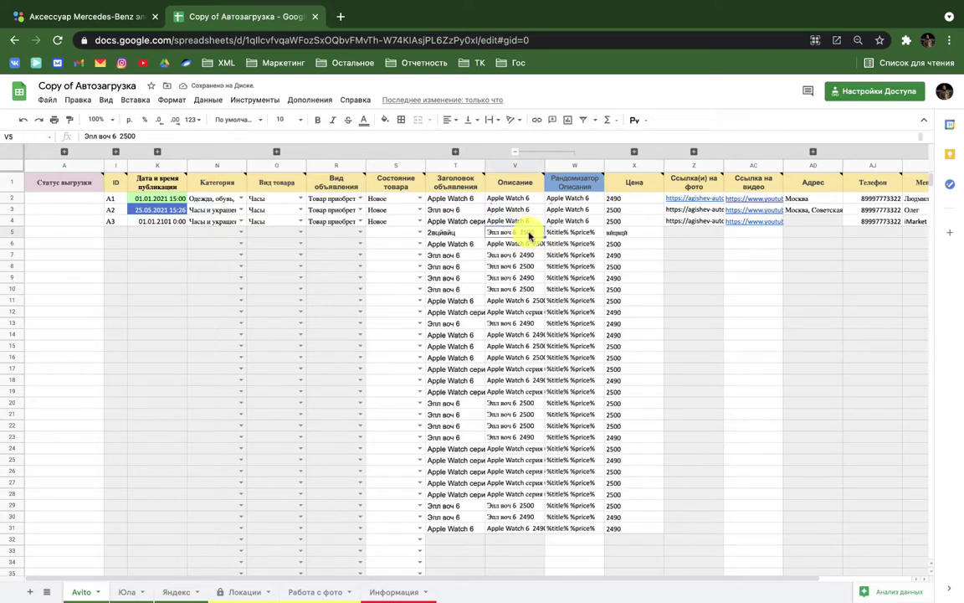
double_click(527, 232)
left_click(478, 235)
left_click_drag(506, 233, 525, 402)
key("Delete")
scroll(523, 399, "up", 4)
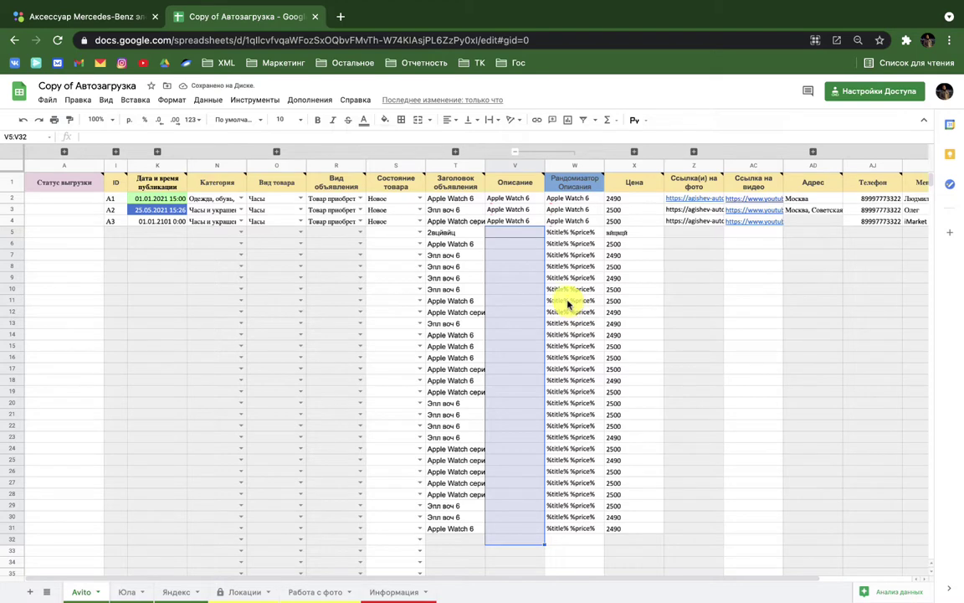
Step: Enter вйцвйц manually as the description in V6
left_click(507, 245)
type("вйцвйц")
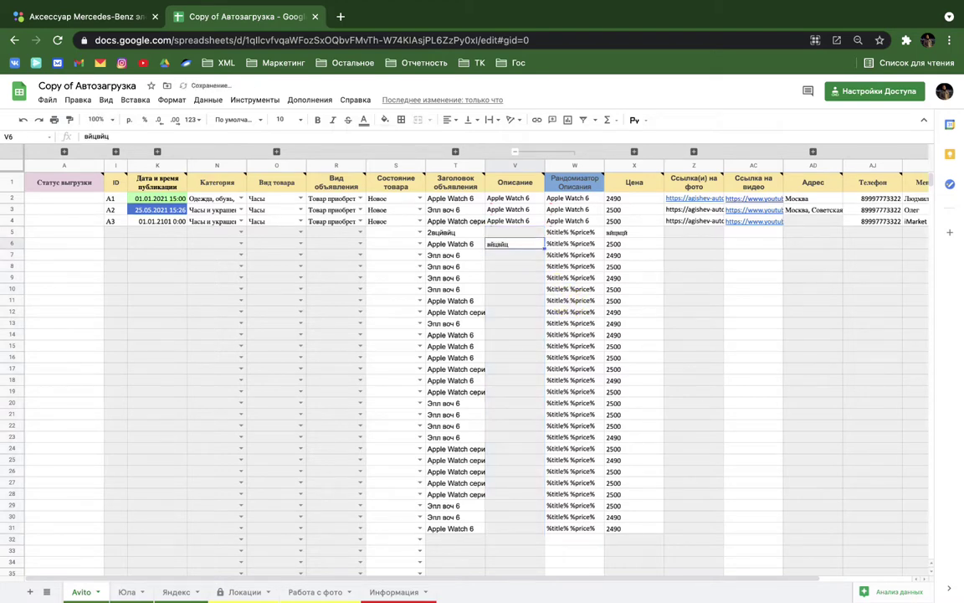
key("Tab")
left_click(506, 244)
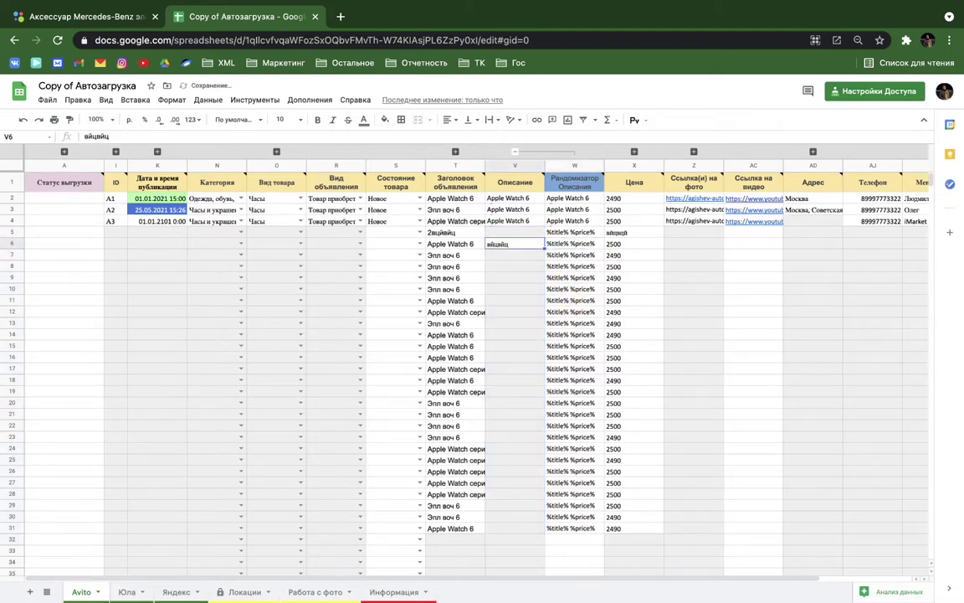